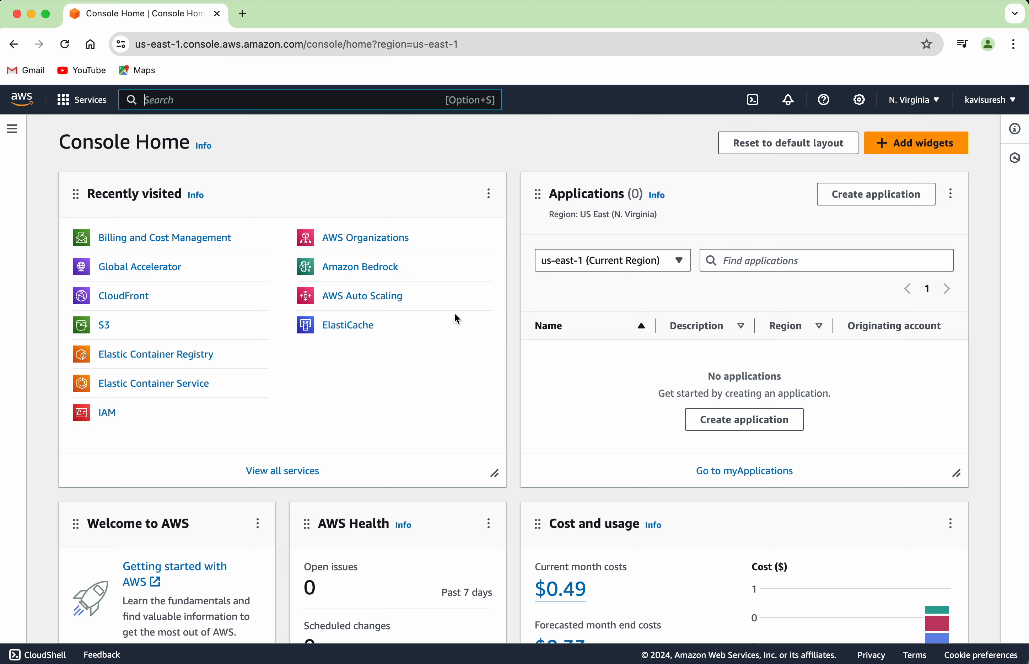
Search the console for 'Budgets', open the Budgets overview, and start a new budget
{"action": "left_click", "coordinate": [222, 96]}
{"action": "type", "text": "Budgets"}
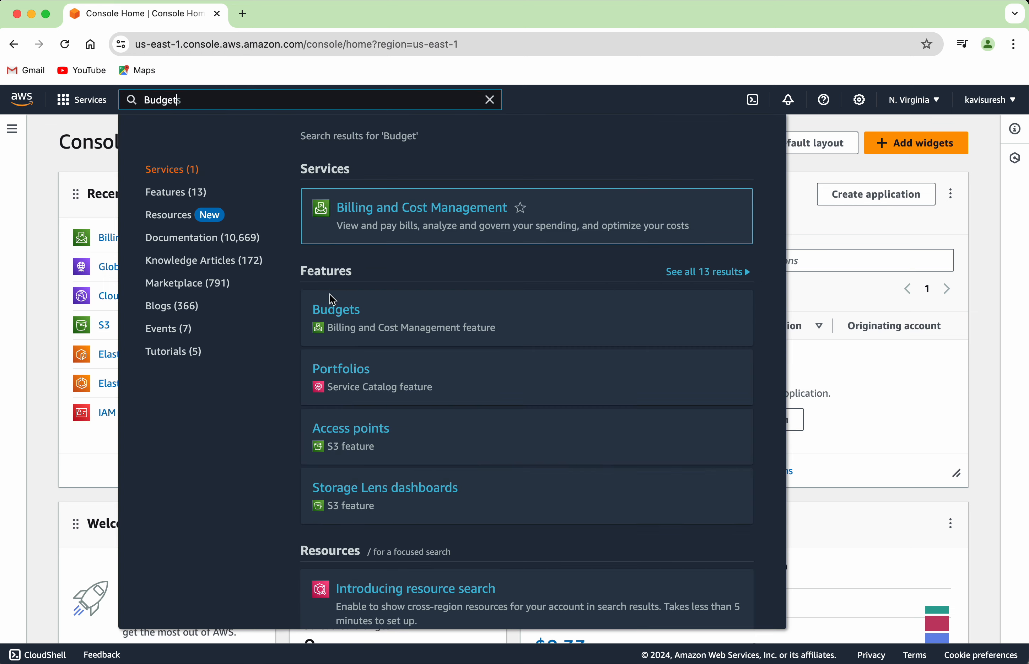
{"action": "left_click", "coordinate": [337, 318]}
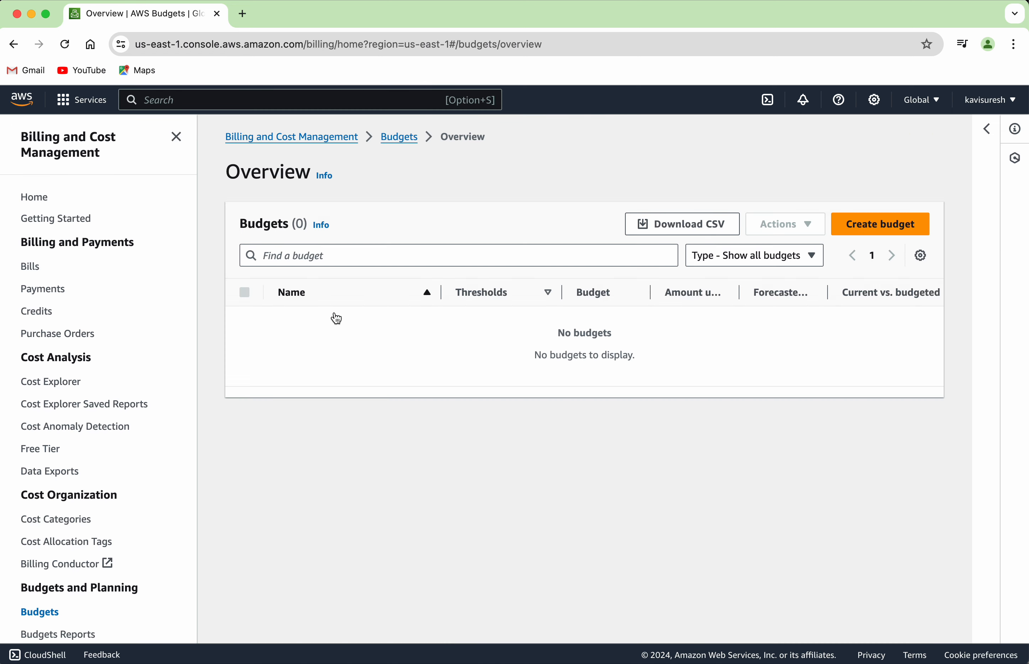
{"action": "left_click", "coordinate": [863, 226]}
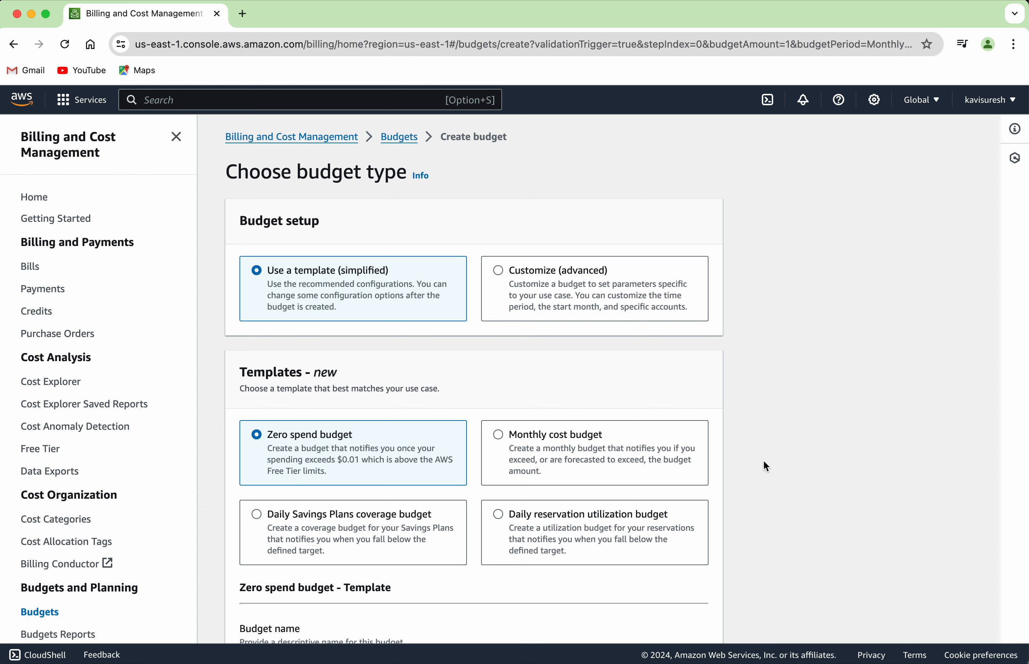
Scroll through the Create budget page to review the budget setup options
{"action": "scroll", "coordinate": [379, 364], "scroll_direction": "down", "scroll_amount": 3}
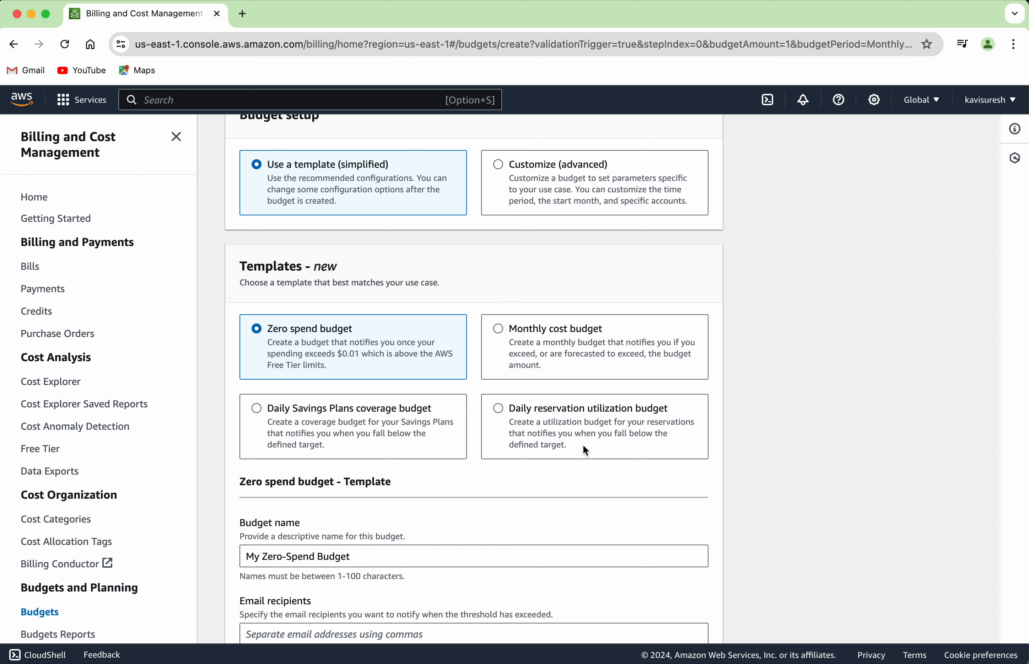
{"action": "scroll", "coordinate": [583, 445], "scroll_direction": "up", "scroll_amount": 3}
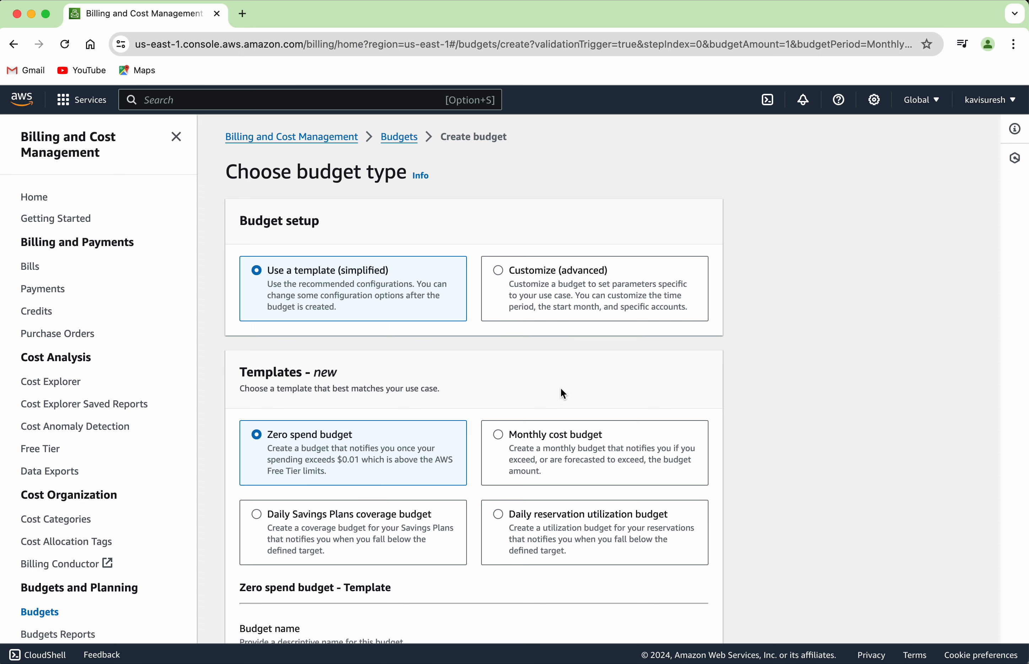
{"action": "scroll", "coordinate": [560, 386], "scroll_direction": "down", "scroll_amount": 2}
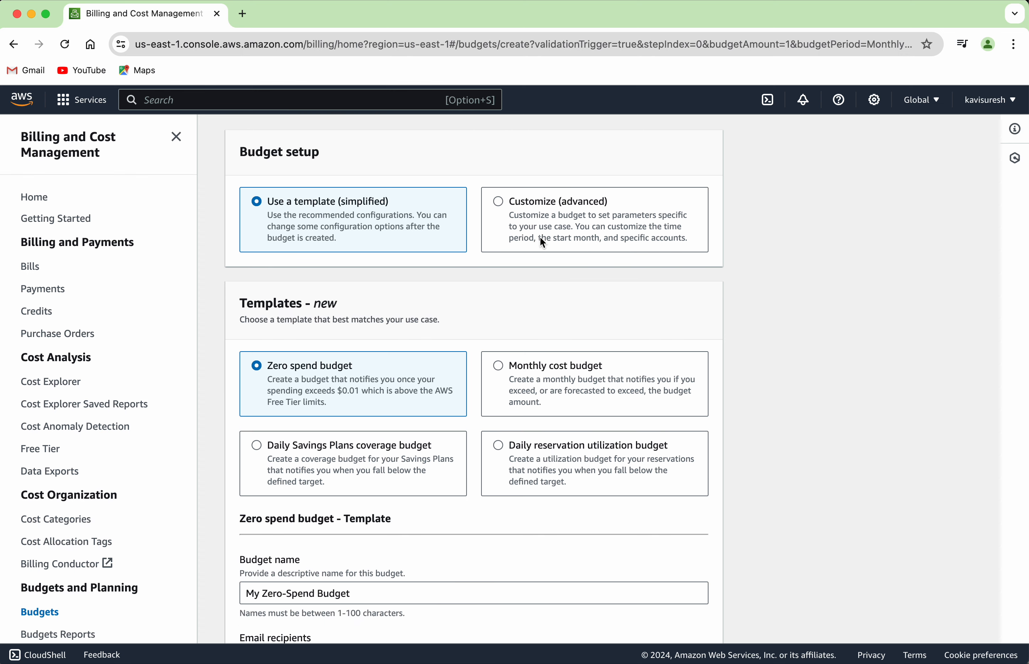
Choose Customize (advanced) setup, keep the Cost budget type, and continue to Set your budget
{"action": "left_click", "coordinate": [499, 201]}
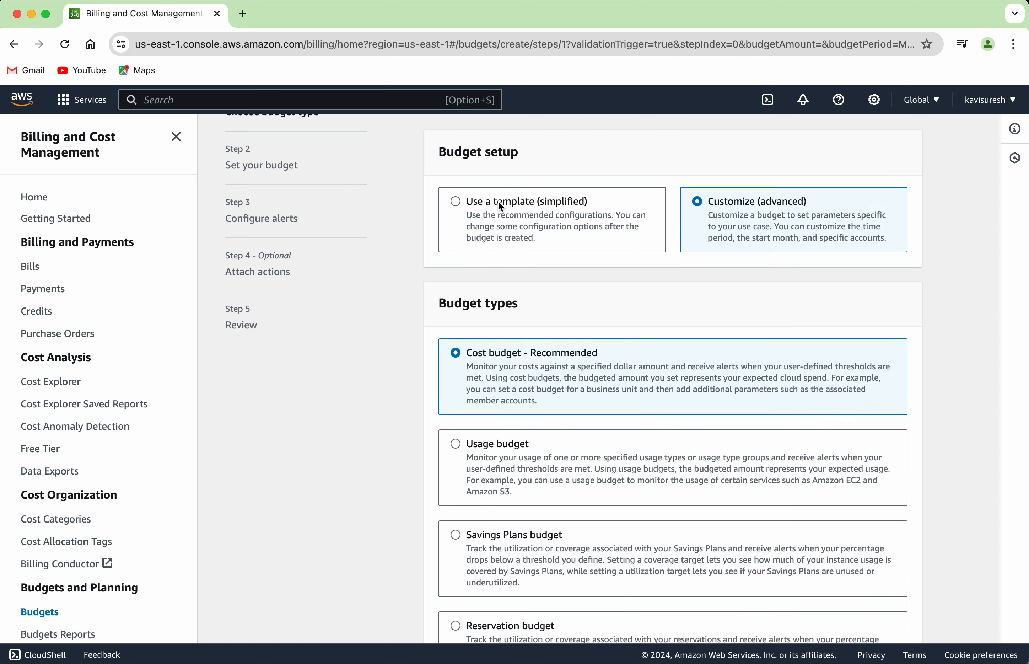
{"action": "scroll", "coordinate": [549, 385], "scroll_direction": "down", "scroll_amount": 3}
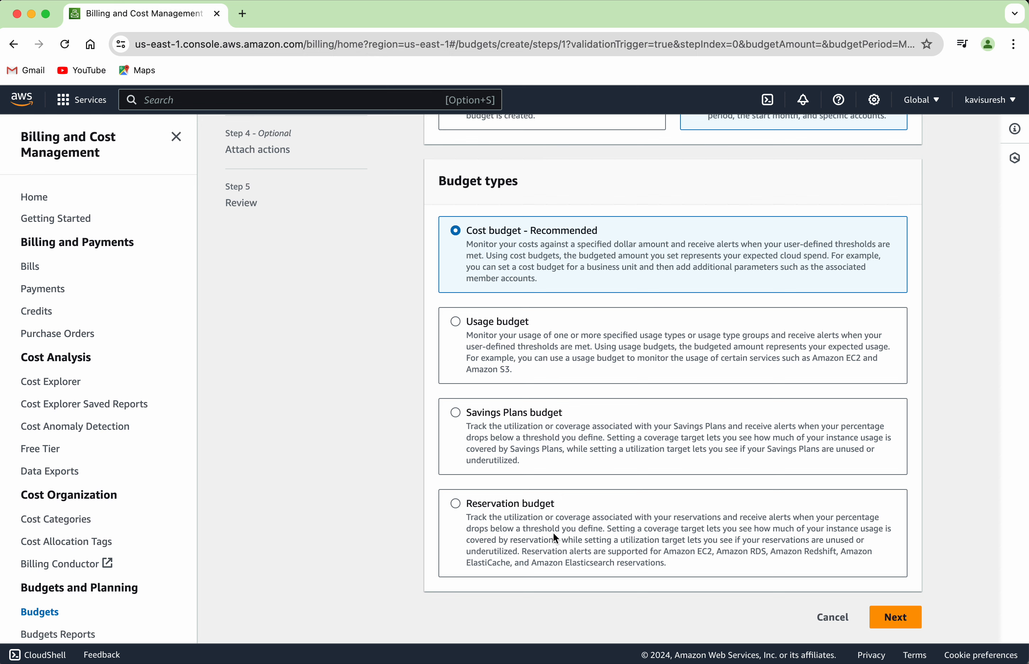
{"action": "scroll", "coordinate": [618, 479], "scroll_direction": "down", "scroll_amount": 1}
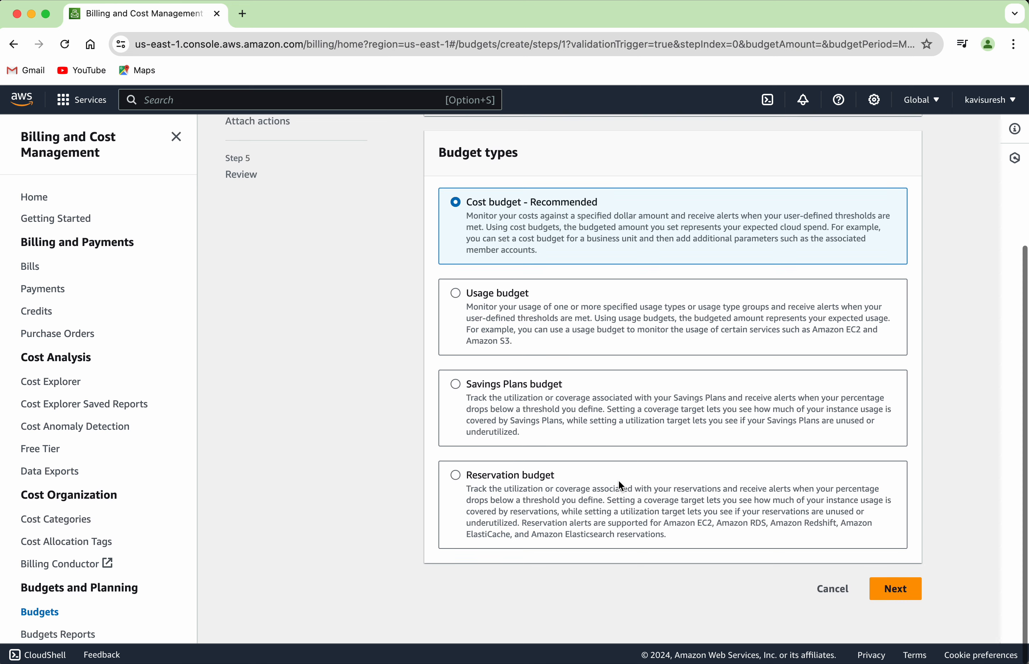
{"action": "left_click", "coordinate": [904, 594]}
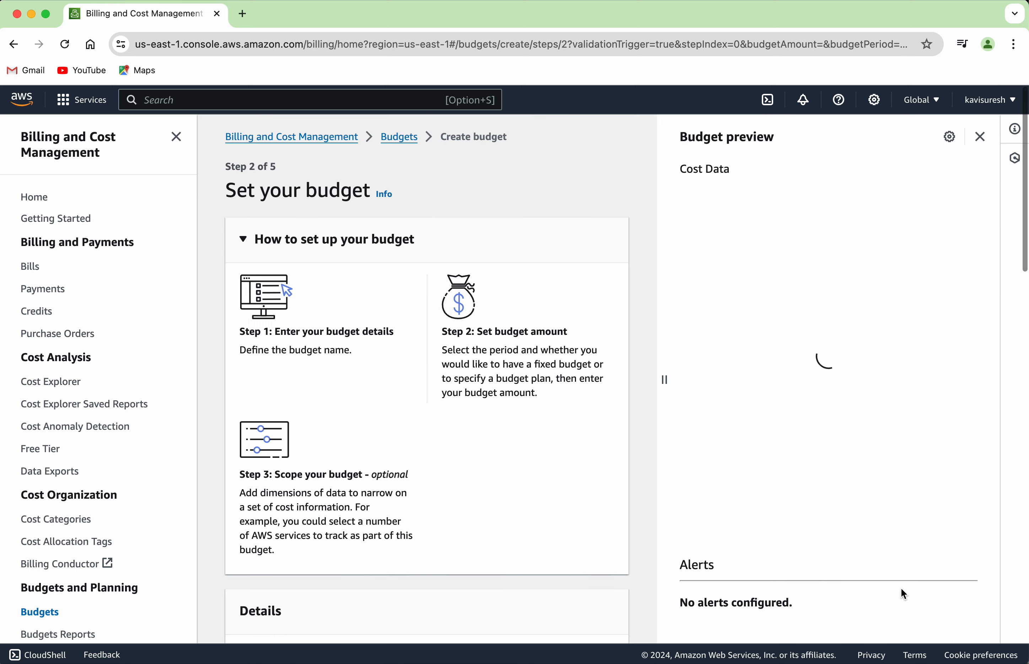
Name the budget MyBudget
{"action": "scroll", "coordinate": [384, 588], "scroll_direction": "down", "scroll_amount": 5}
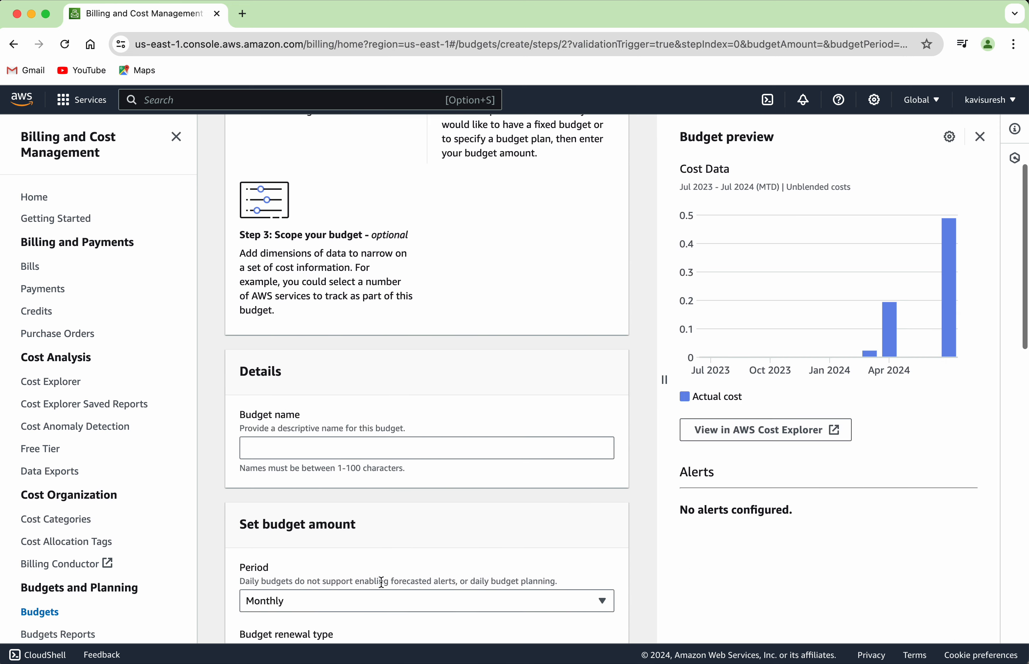
{"action": "left_click", "coordinate": [302, 454]}
{"action": "type", "text": "MyBudget"}
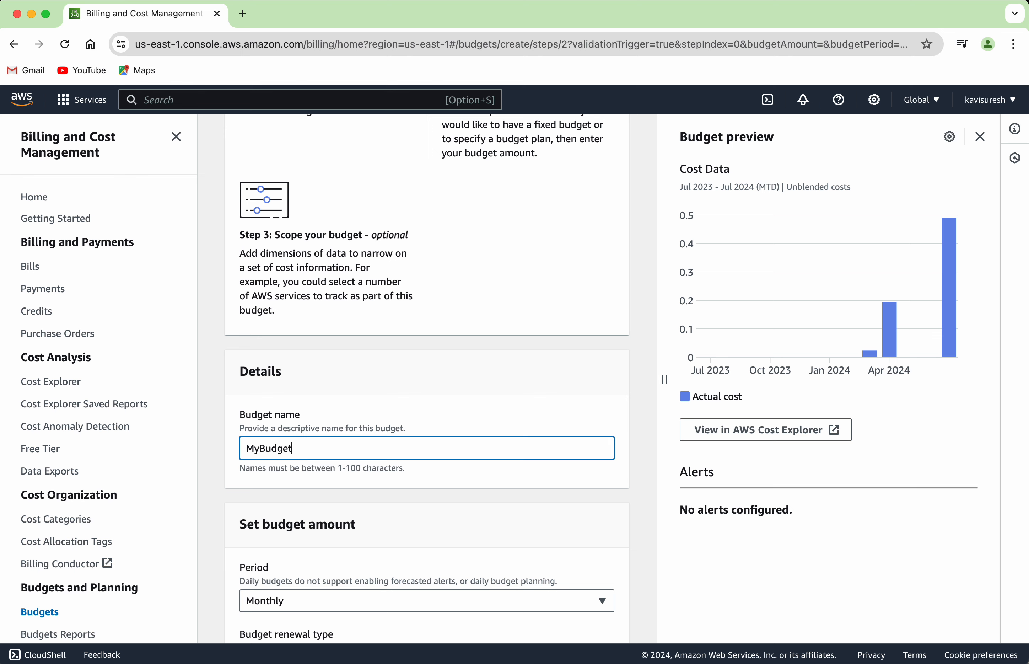
Keep the Monthly period and the Fixed budgeting method
{"action": "scroll", "coordinate": [362, 545], "scroll_direction": "down", "scroll_amount": 3}
{"action": "scroll", "coordinate": [361, 526], "scroll_direction": "down", "scroll_amount": 3}
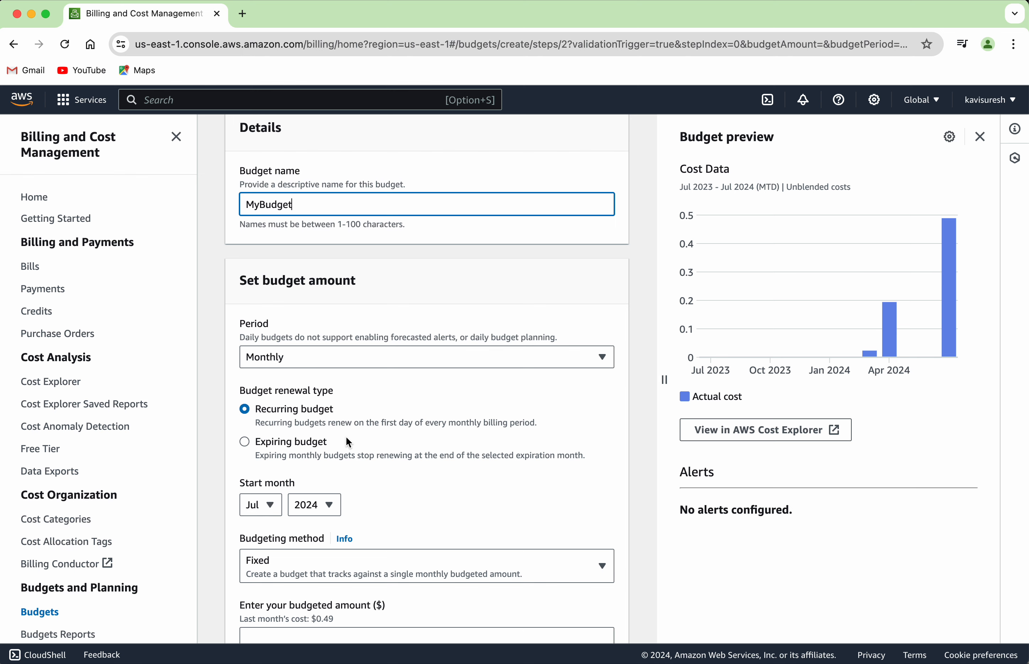
{"action": "scroll", "coordinate": [348, 437], "scroll_direction": "down", "scroll_amount": 4}
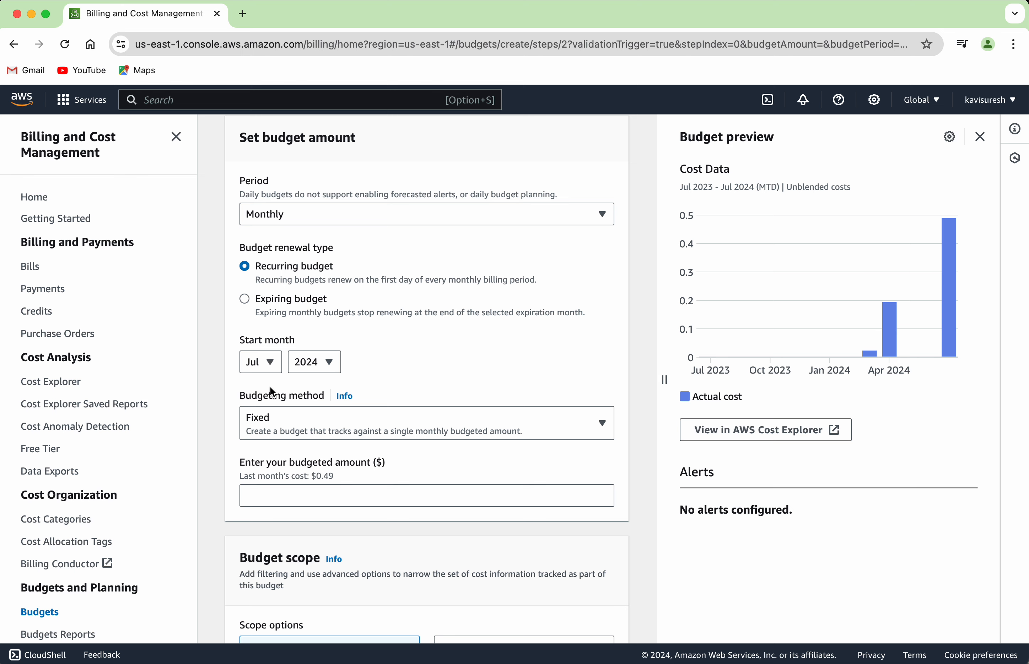
{"action": "scroll", "coordinate": [397, 382], "scroll_direction": "down", "scroll_amount": 2}
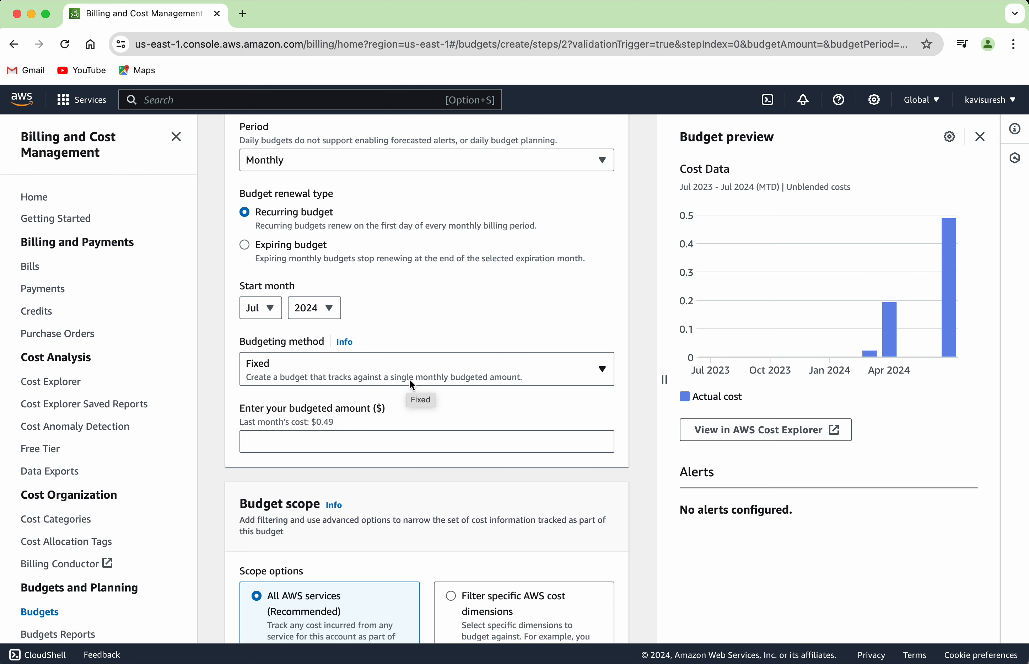
{"action": "left_click", "coordinate": [410, 381]}
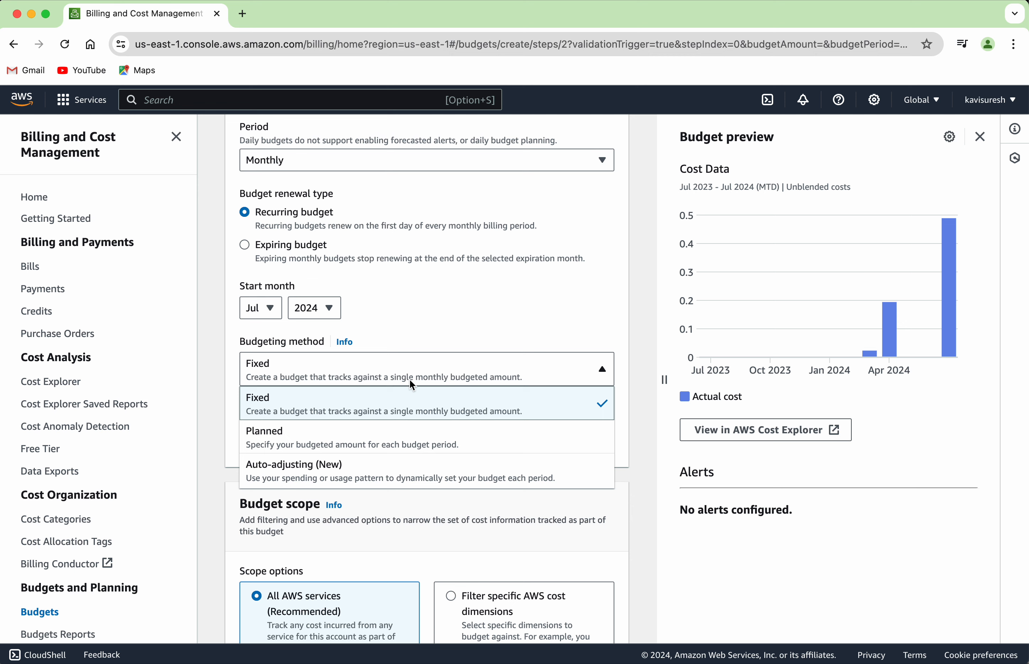
{"action": "left_click", "coordinate": [497, 330]}
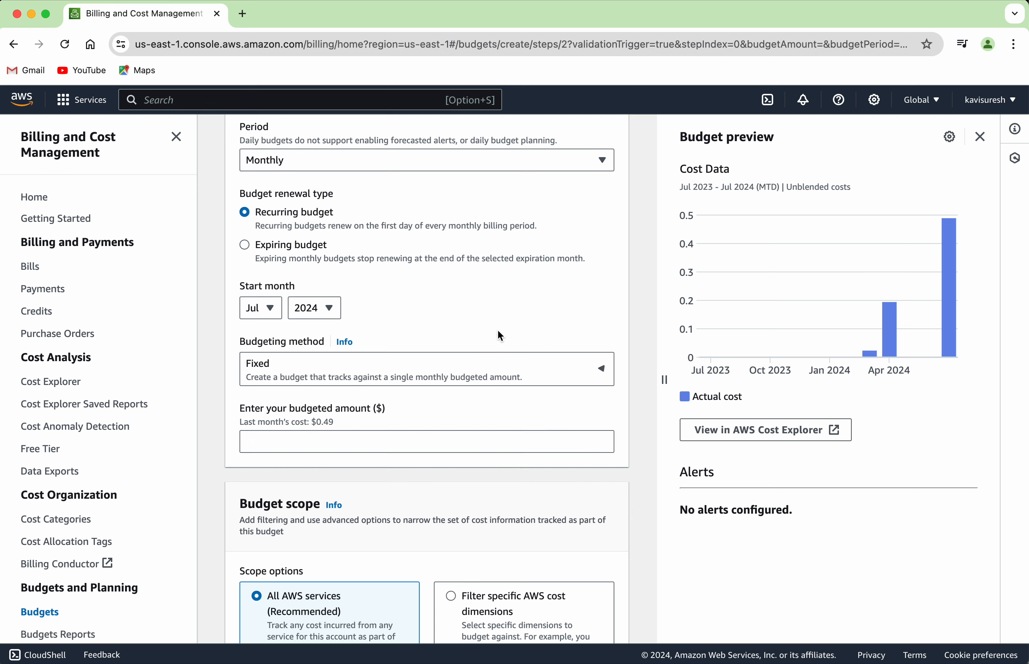
{"action": "scroll", "coordinate": [502, 434], "scroll_direction": "down", "scroll_amount": 2}
{"action": "left_click", "coordinate": [429, 390]}
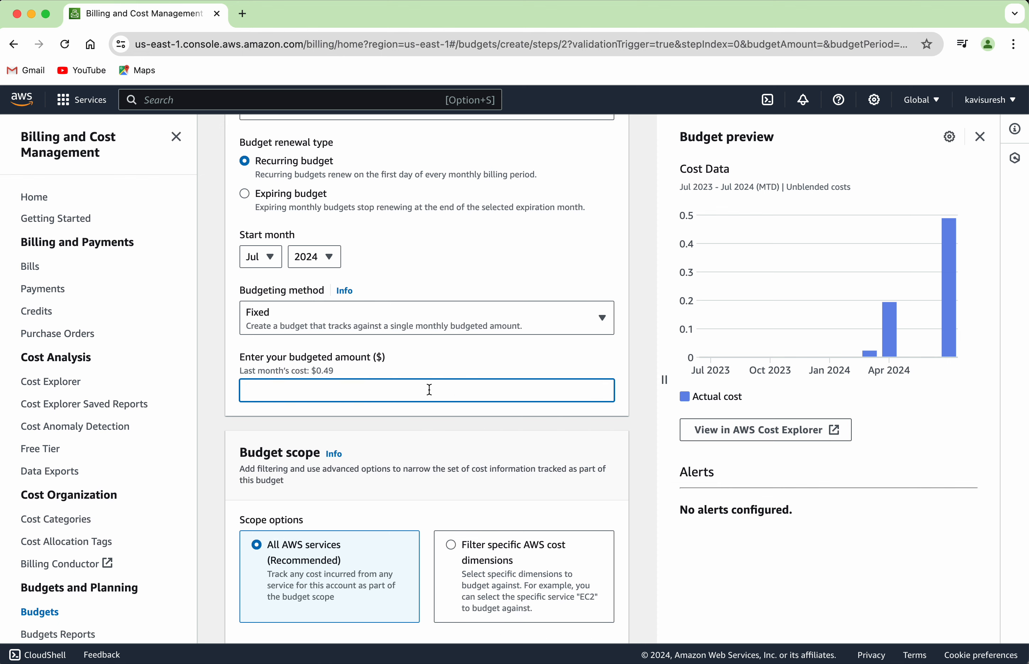
Enter a budgeted amount of $10
{"action": "type", "text": "10"}
{"action": "scroll", "coordinate": [459, 479], "scroll_direction": "down", "scroll_amount": 4}
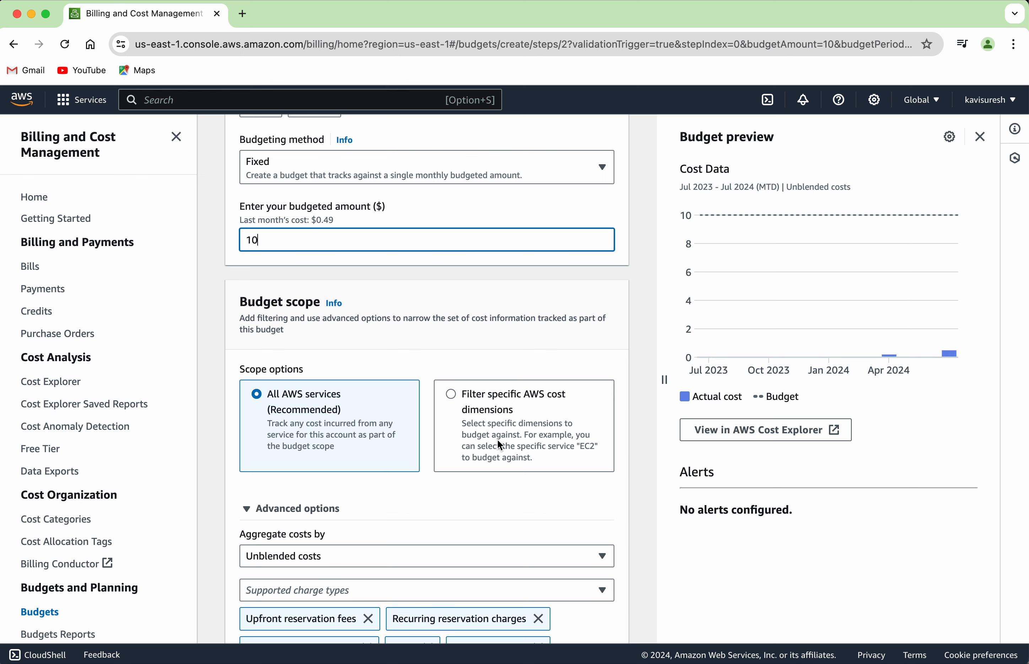
{"action": "scroll", "coordinate": [497, 438], "scroll_direction": "down", "scroll_amount": 8}
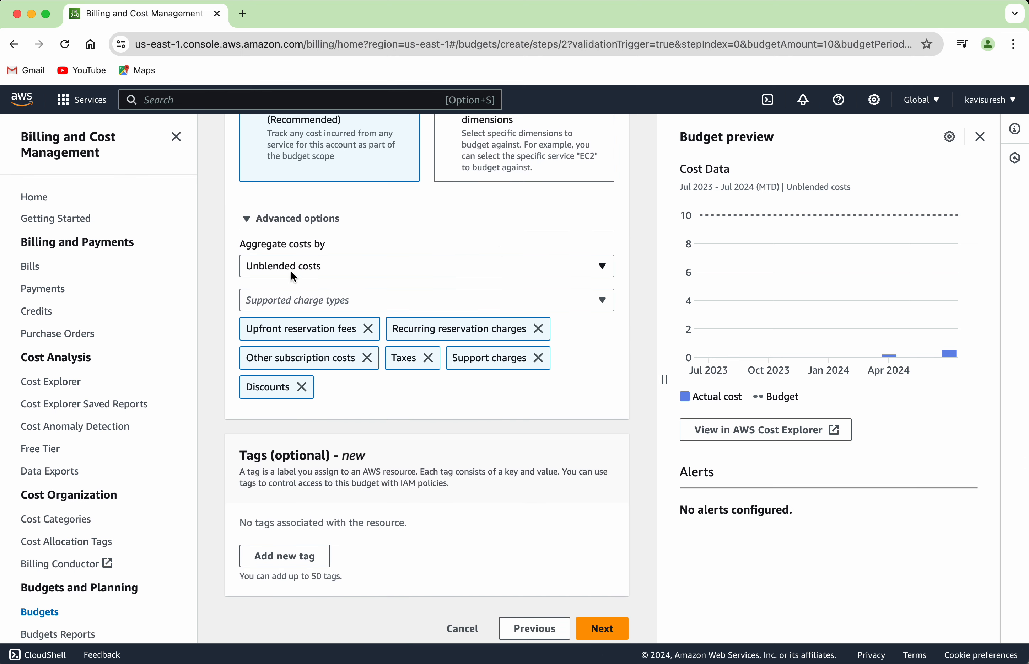
Keep Unblended costs and the default charge types, then continue to Configure alerts
{"action": "left_click", "coordinate": [338, 270]}
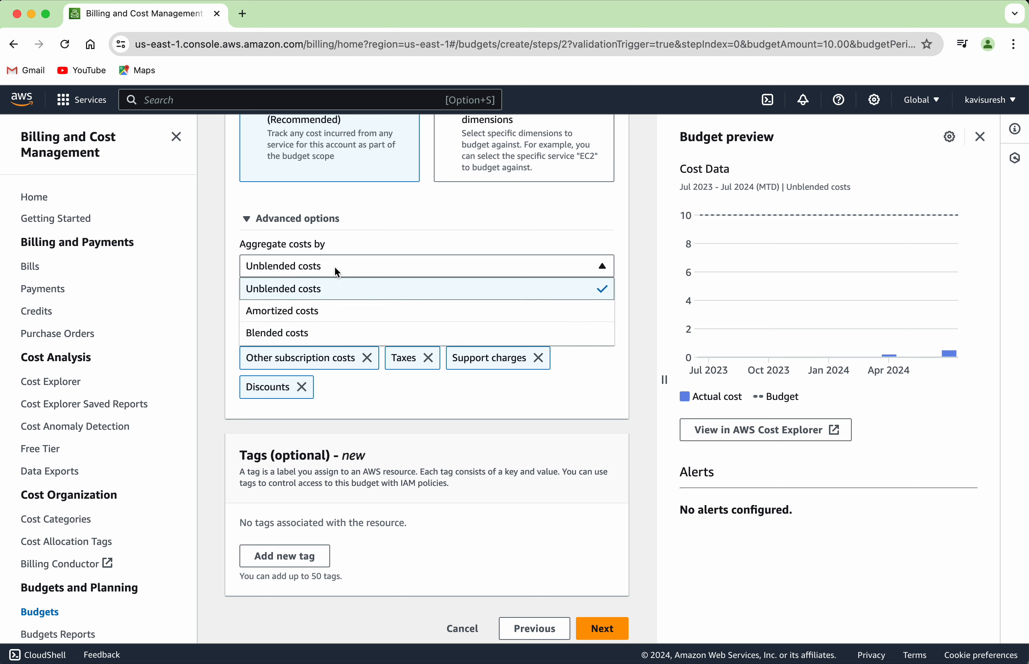
{"action": "left_click", "coordinate": [337, 270]}
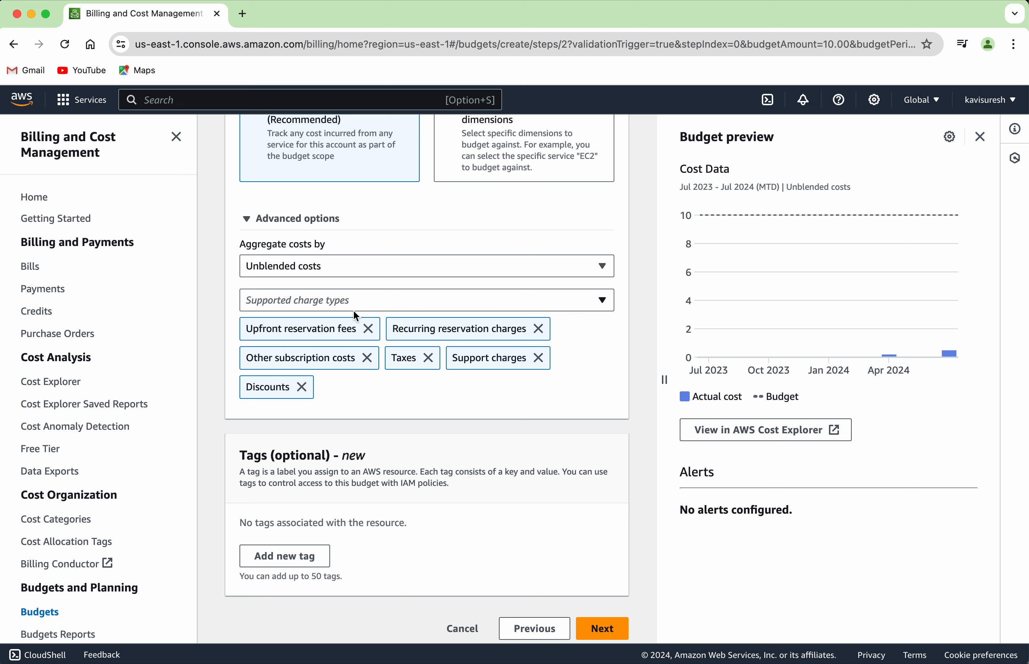
{"action": "left_click", "coordinate": [380, 306]}
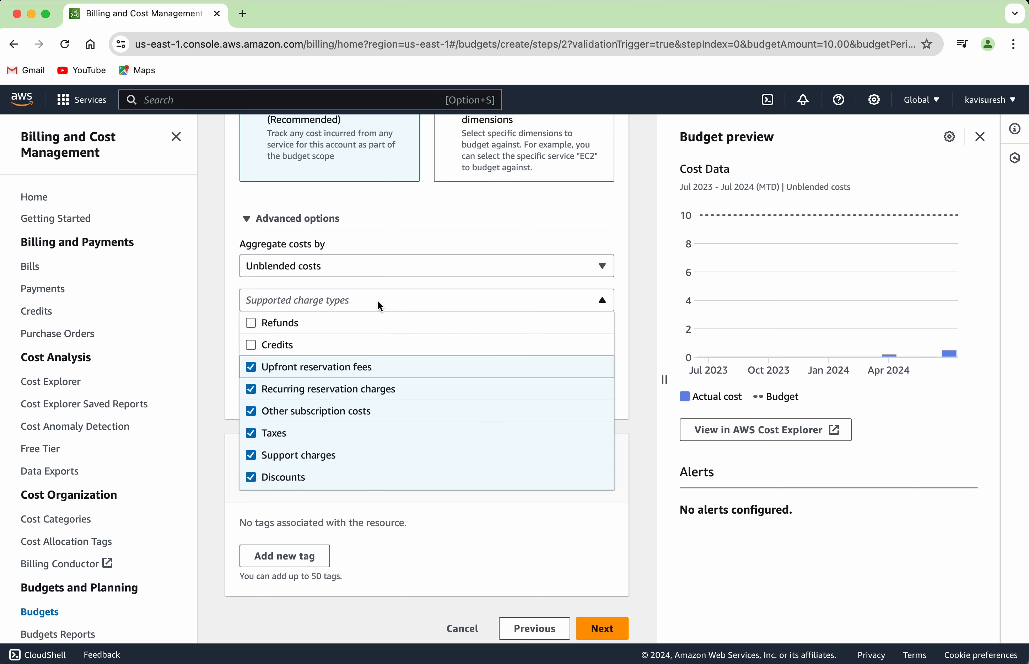
{"action": "left_click", "coordinate": [381, 306]}
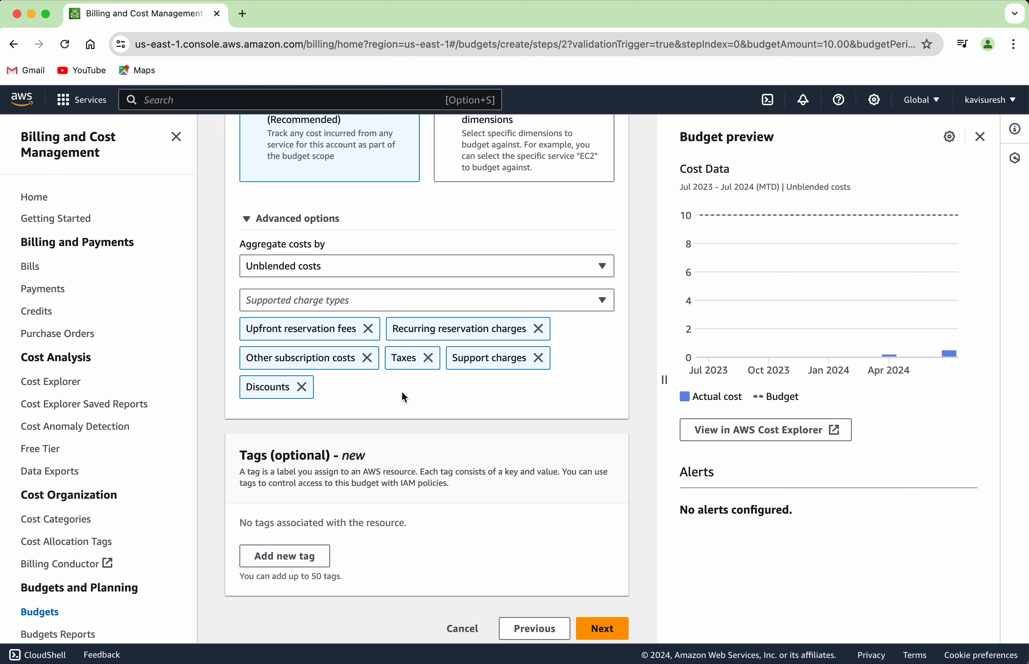
{"action": "scroll", "coordinate": [401, 392], "scroll_direction": "down", "scroll_amount": 2}
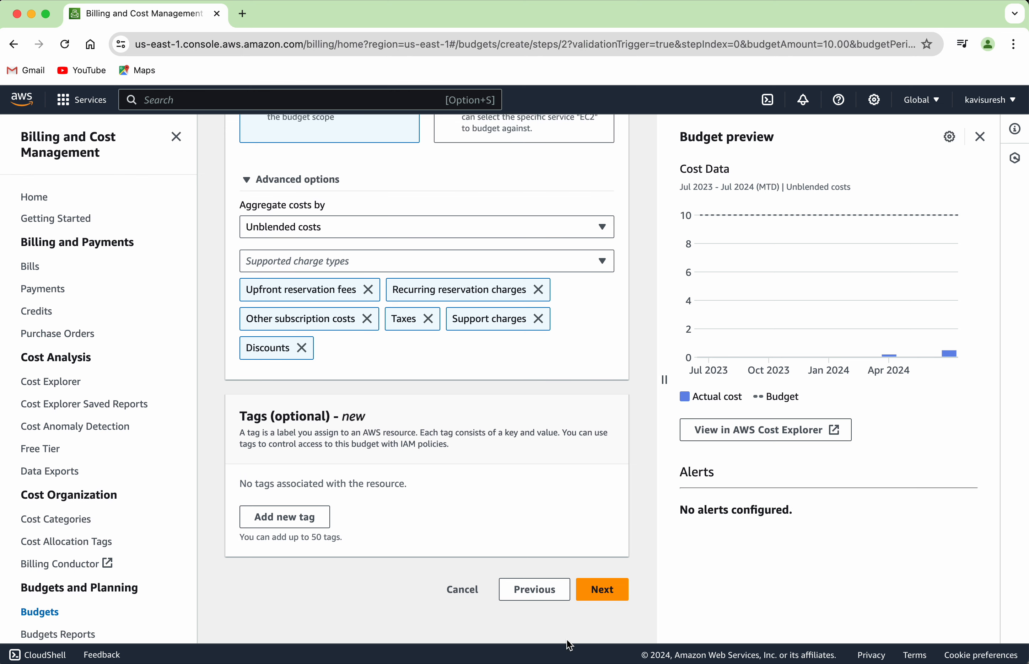
{"action": "left_click", "coordinate": [592, 600]}
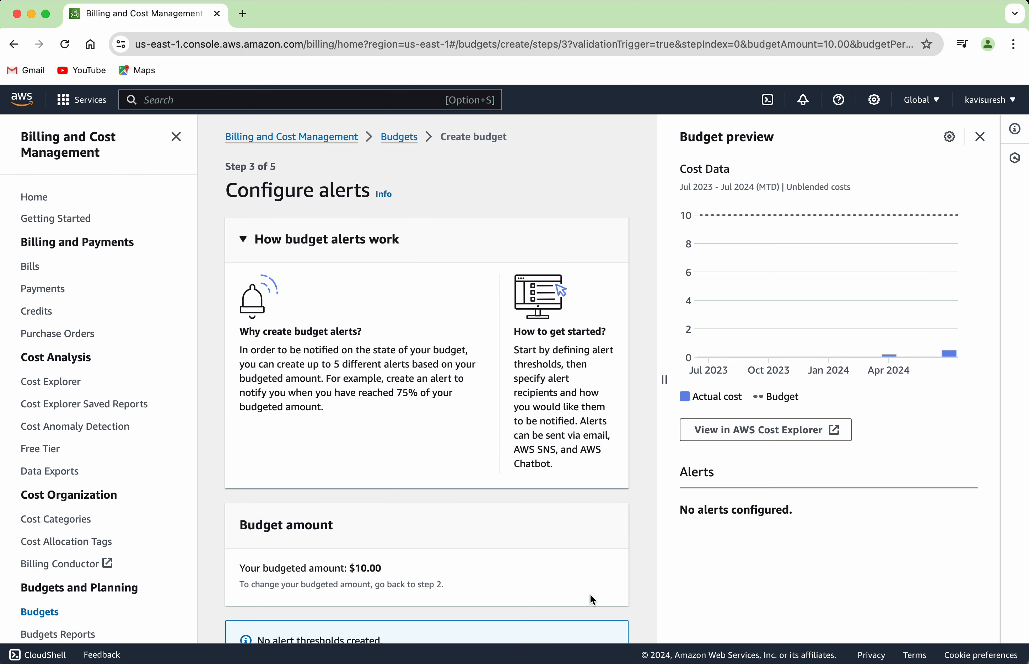
Add an alert threshold of 80% triggered by actual cost
{"action": "scroll", "coordinate": [591, 598], "scroll_direction": "down", "scroll_amount": 4}
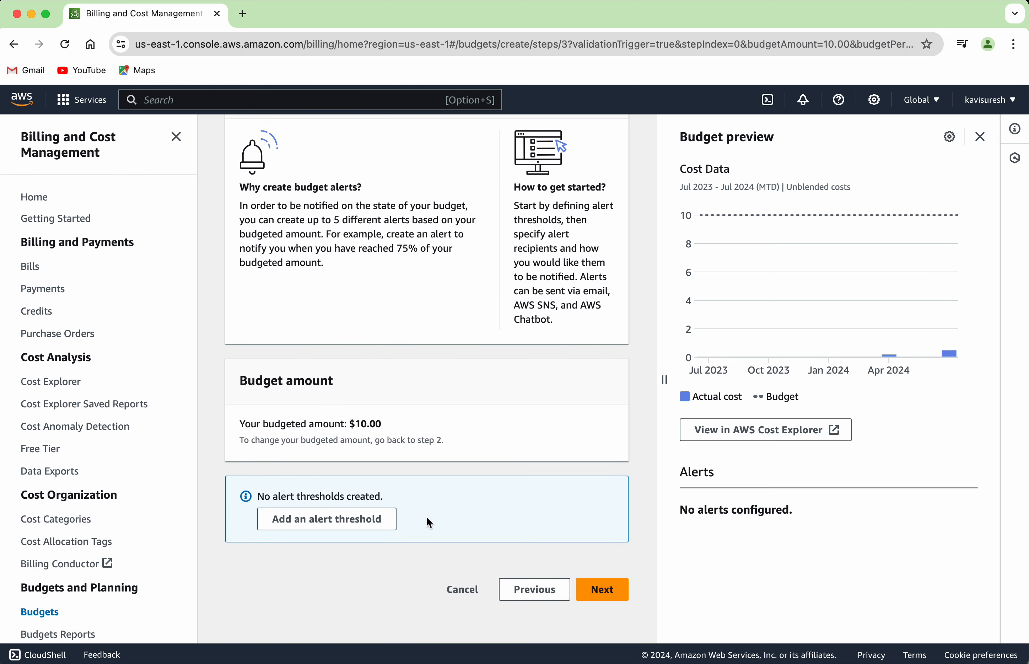
{"action": "left_click", "coordinate": [365, 521]}
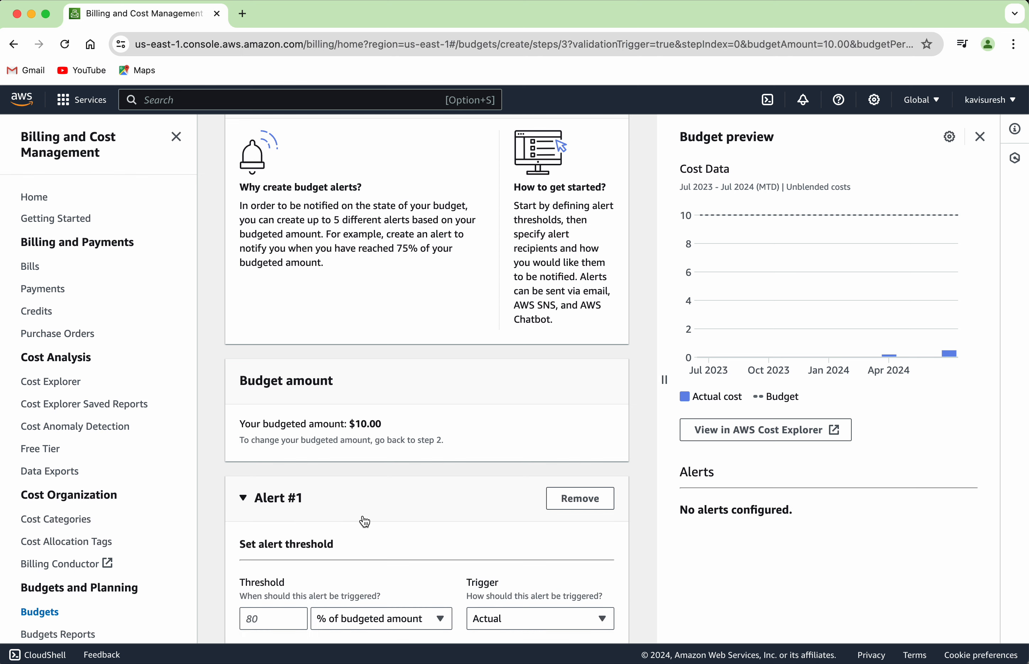
{"action": "scroll", "coordinate": [365, 521], "scroll_direction": "down", "scroll_amount": 8}
{"action": "left_click", "coordinate": [280, 260]}
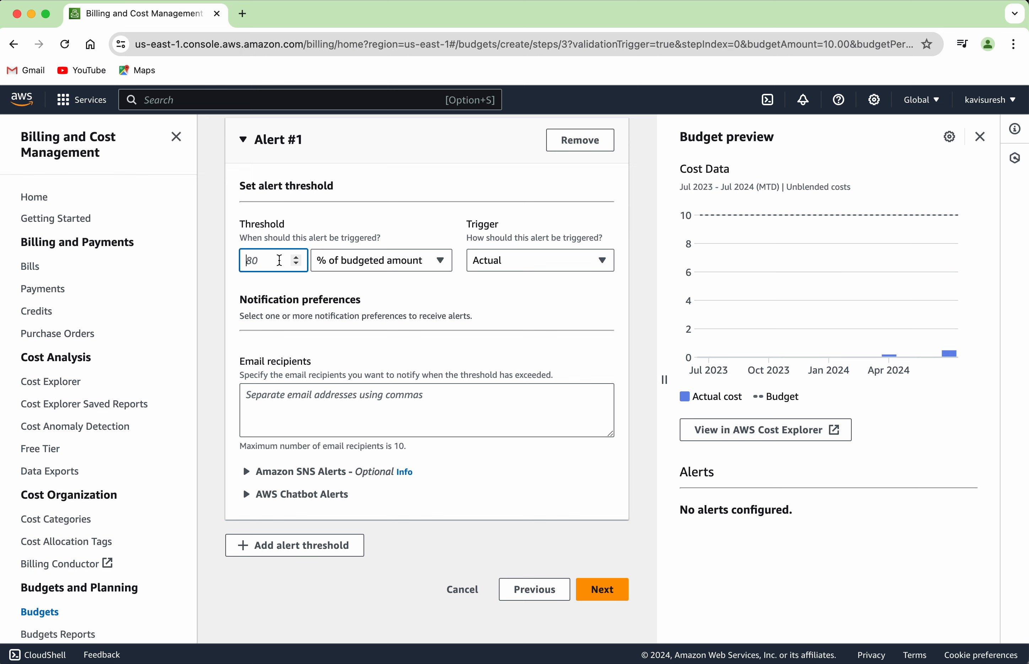
{"action": "type", "text": "80"}
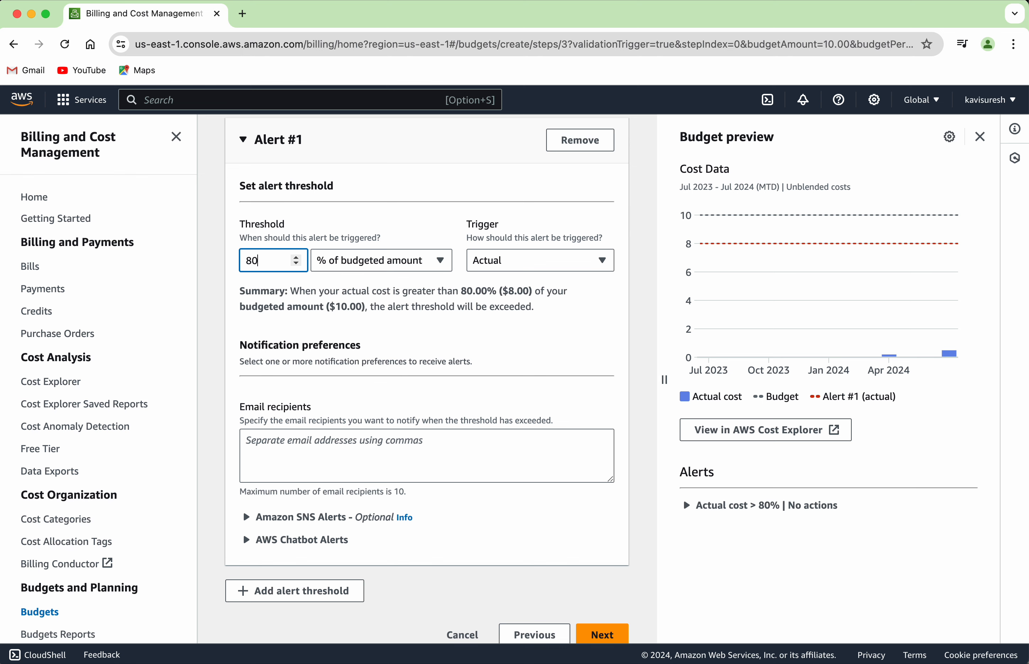
{"action": "left_click", "coordinate": [520, 269]}
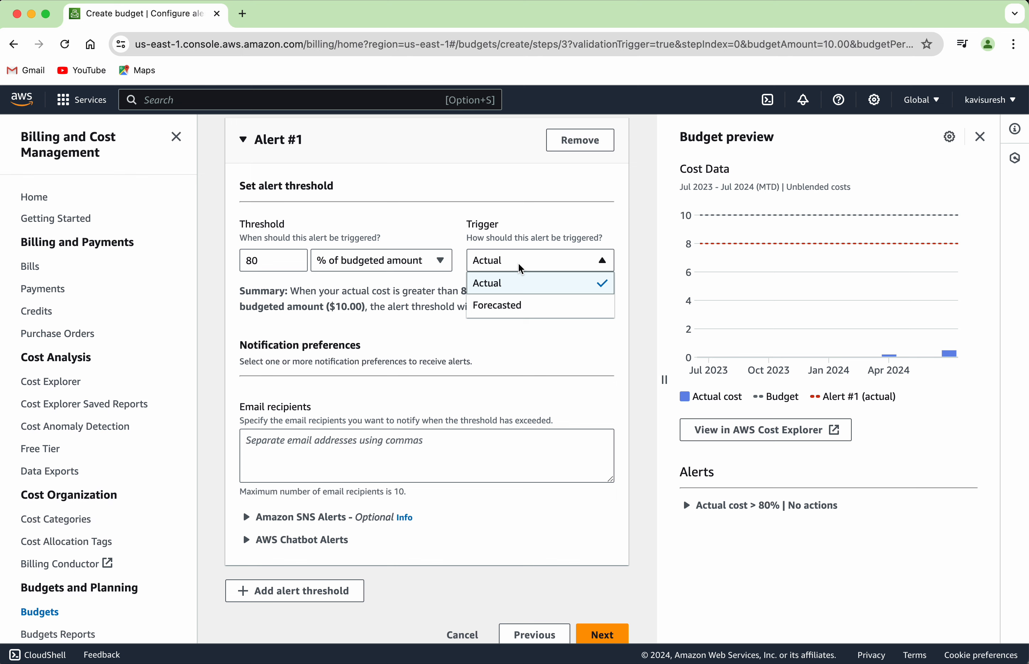
{"action": "left_click", "coordinate": [521, 268]}
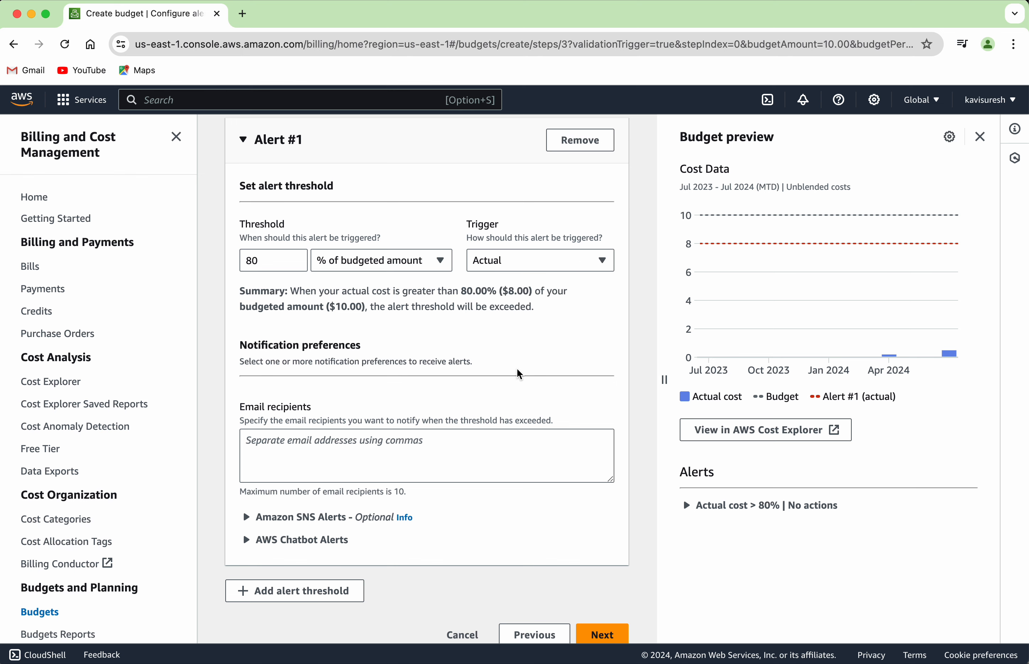
Fill in the recipient's e-mail address for the alert
{"action": "scroll", "coordinate": [518, 373], "scroll_direction": "down", "scroll_amount": 2}
{"action": "left_click", "coordinate": [385, 399]}
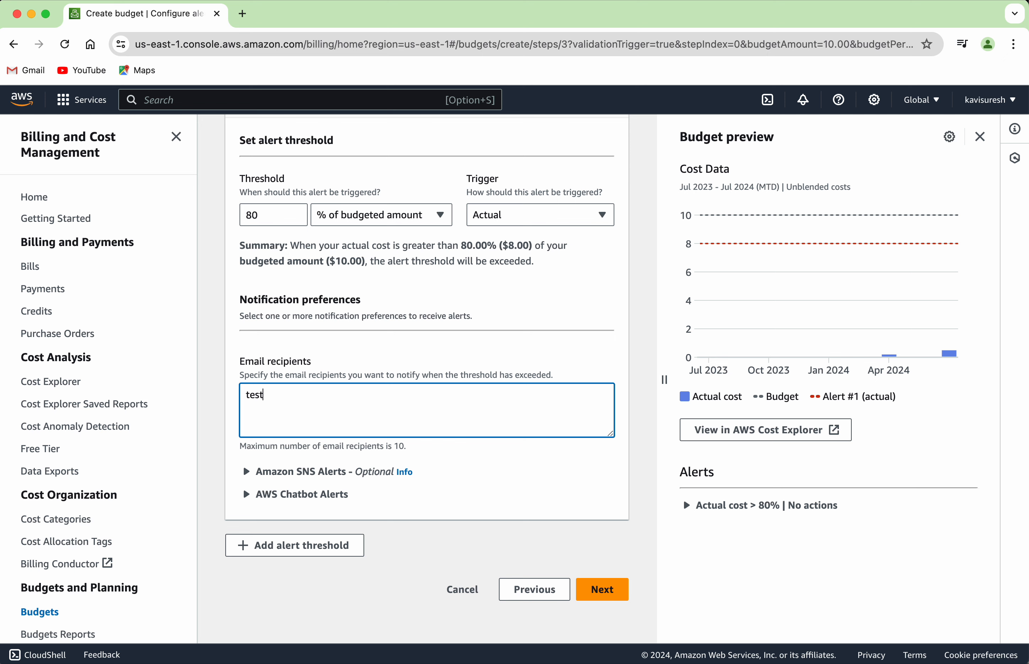
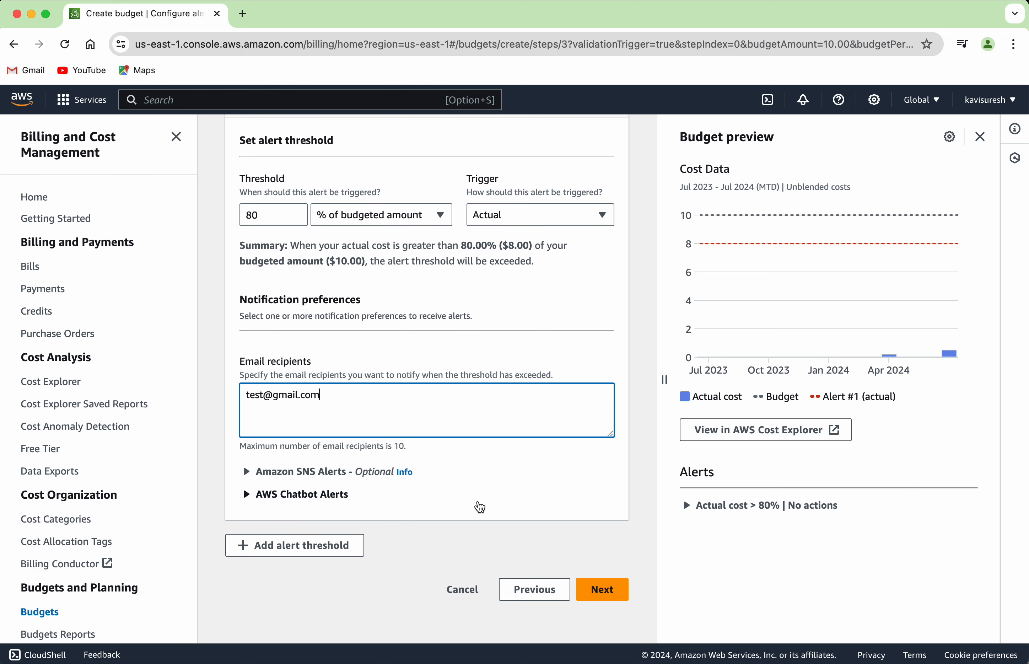
{"action": "scroll", "coordinate": [480, 507], "scroll_direction": "up", "scroll_amount": 3}
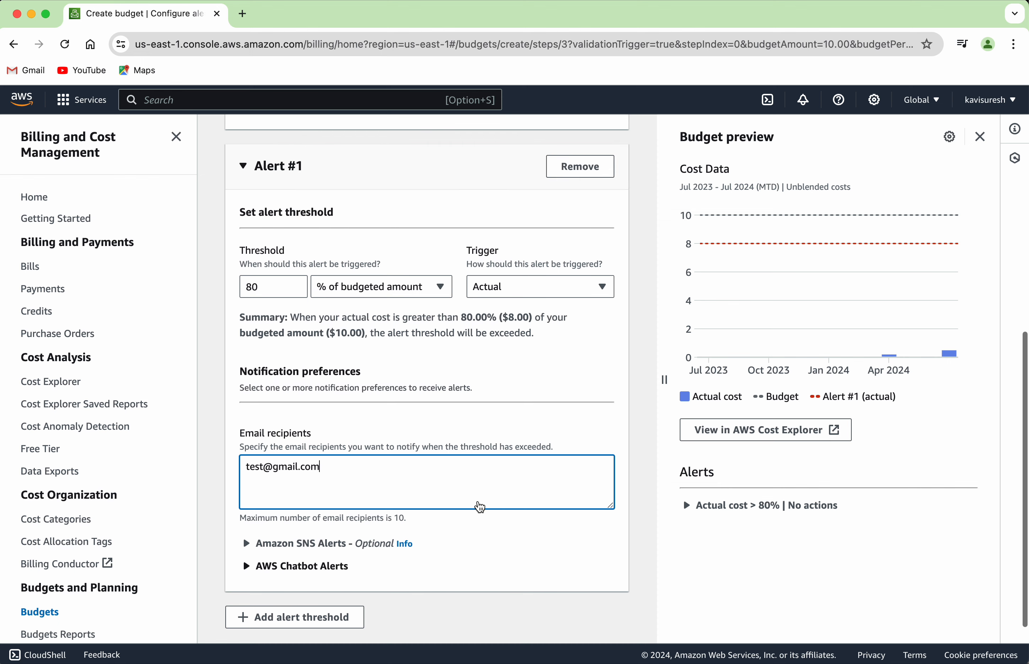
{"action": "scroll", "coordinate": [480, 506], "scroll_direction": "down", "scroll_amount": 3}
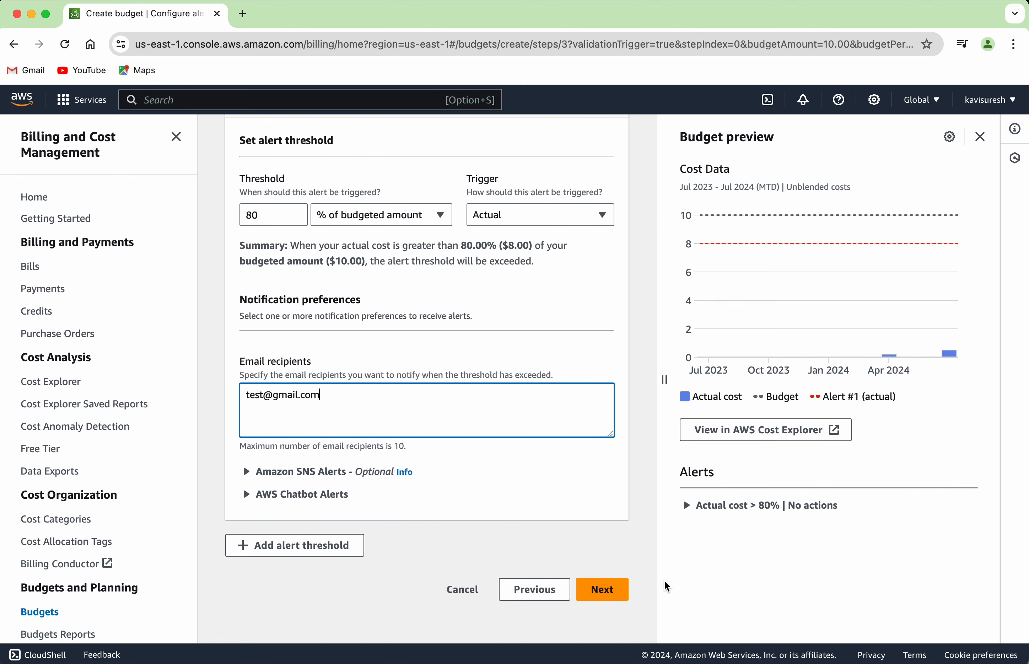
Skip Attach actions and scroll through the Review summary of MyBudget
{"action": "left_click", "coordinate": [609, 596]}
{"action": "scroll", "coordinate": [610, 598], "scroll_direction": "down", "scroll_amount": 3}
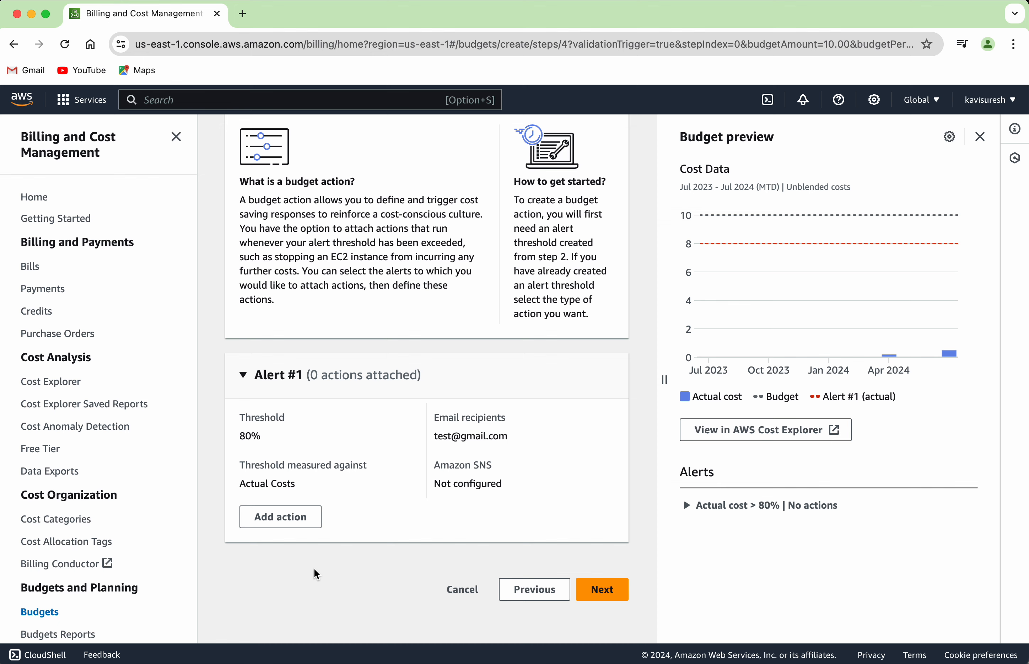
{"action": "left_click", "coordinate": [605, 594]}
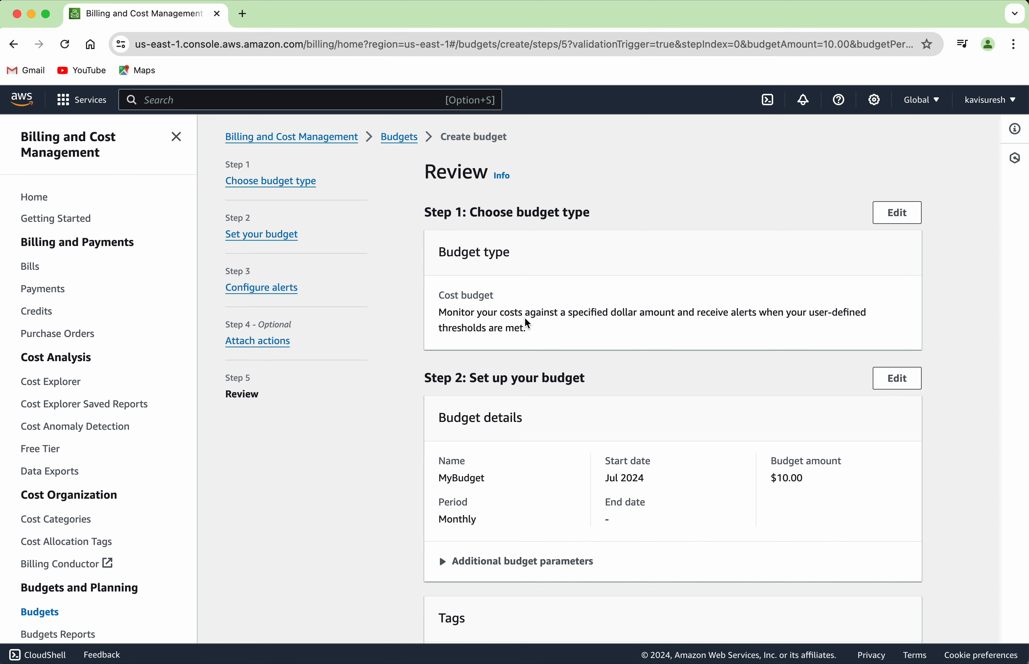
{"action": "scroll", "coordinate": [535, 520], "scroll_direction": "down", "scroll_amount": 3}
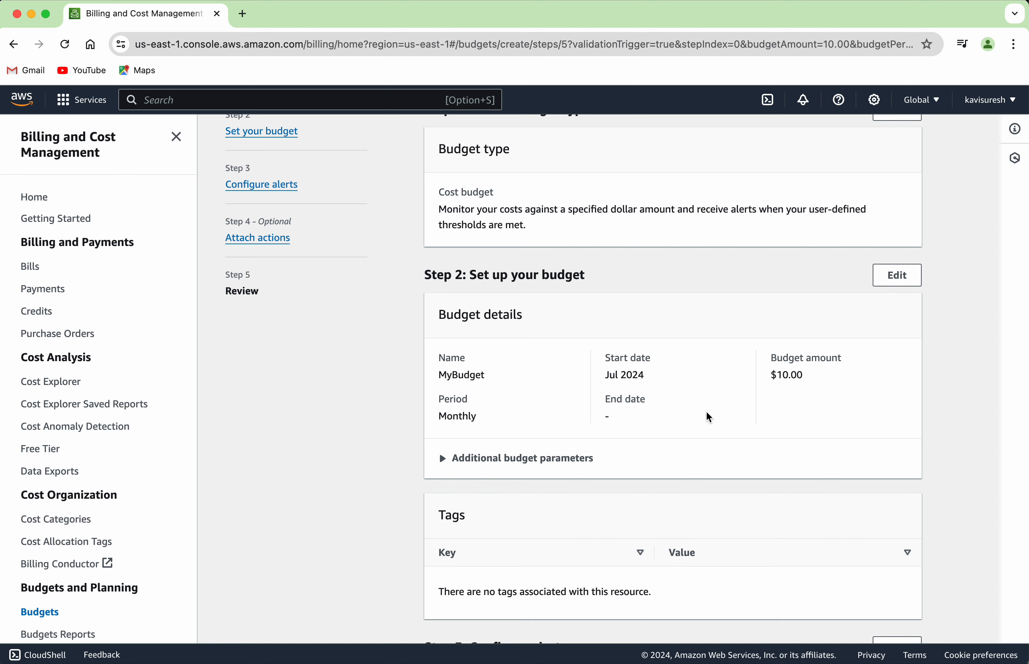
{"action": "scroll", "coordinate": [705, 418], "scroll_direction": "down", "scroll_amount": 4}
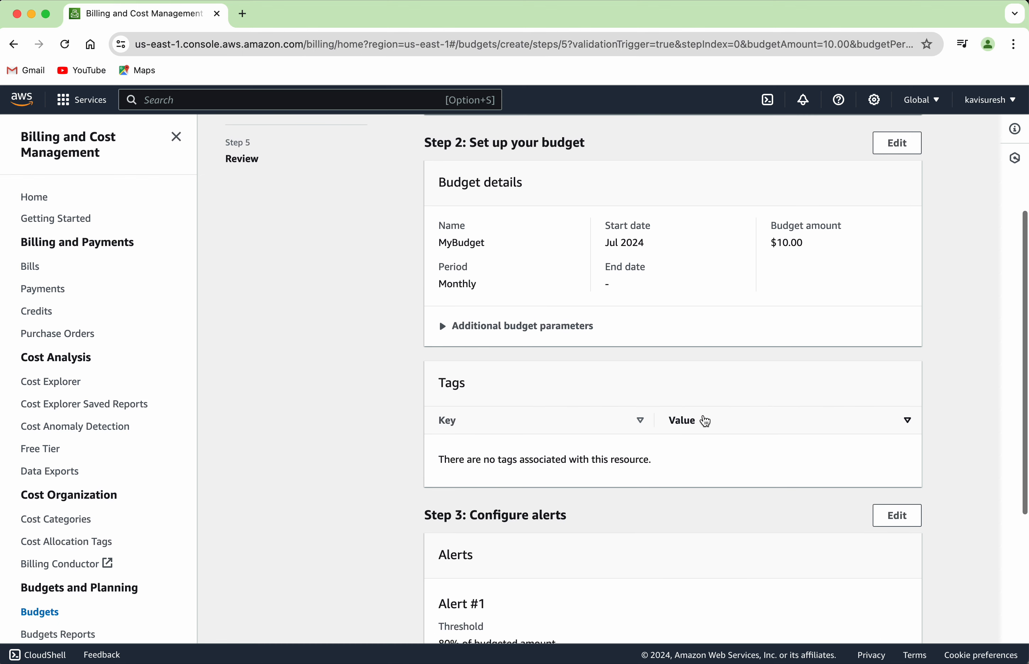
{"action": "scroll", "coordinate": [704, 420], "scroll_direction": "down", "scroll_amount": 6}
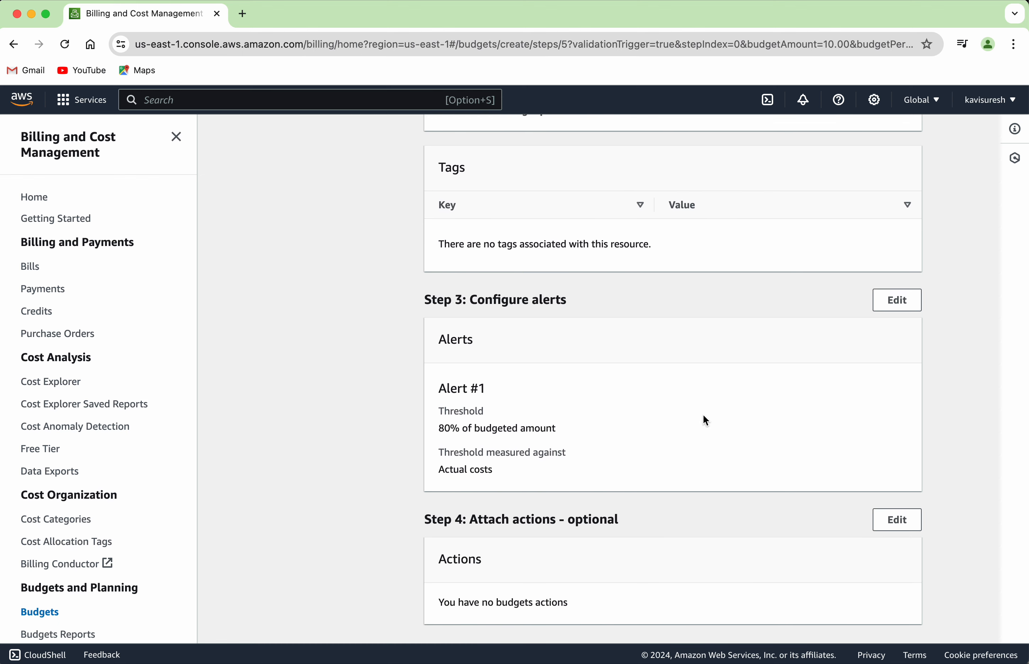
{"action": "scroll", "coordinate": [704, 420], "scroll_direction": "down", "scroll_amount": 2}
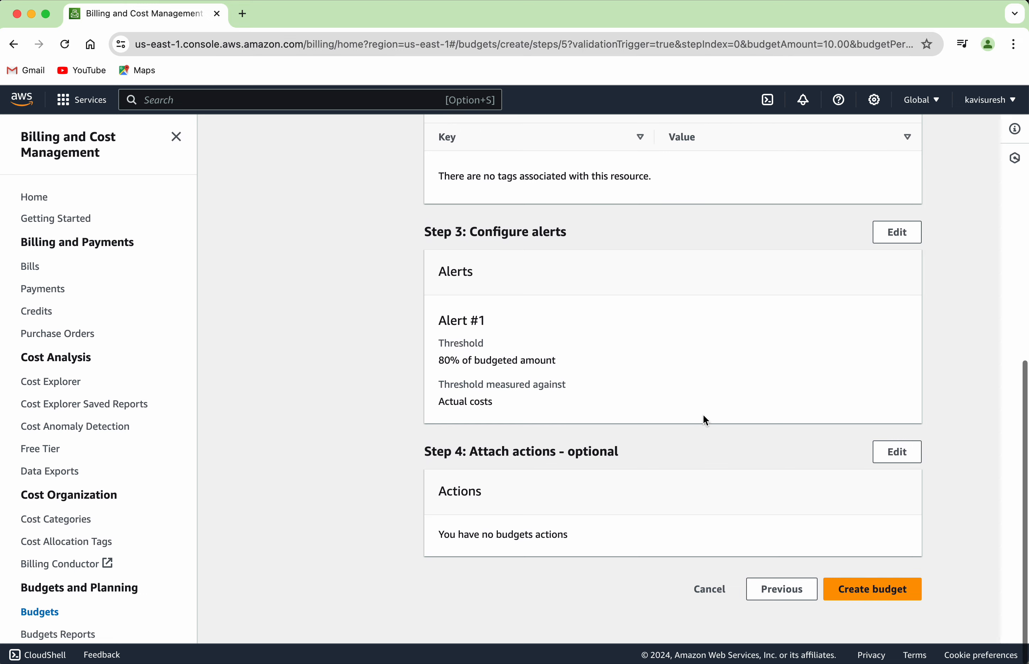
Create MyBudget and view its details showing 4.89% of $10.00 spent
{"action": "left_click", "coordinate": [868, 600]}
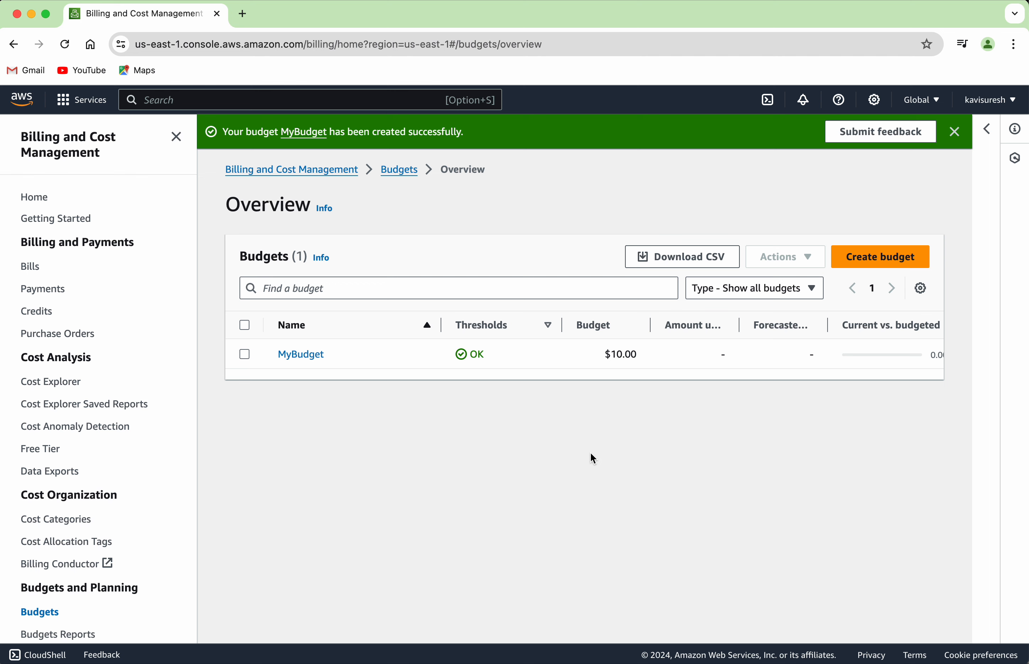
{"action": "left_click", "coordinate": [299, 355]}
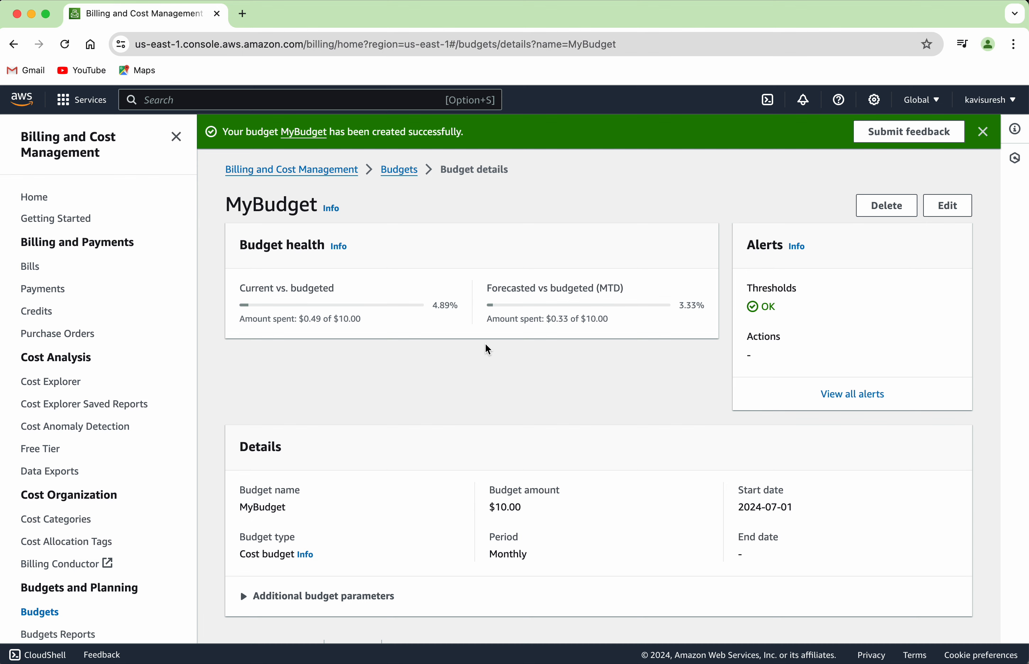
{"action": "scroll", "coordinate": [614, 383], "scroll_direction": "down", "scroll_amount": 5}
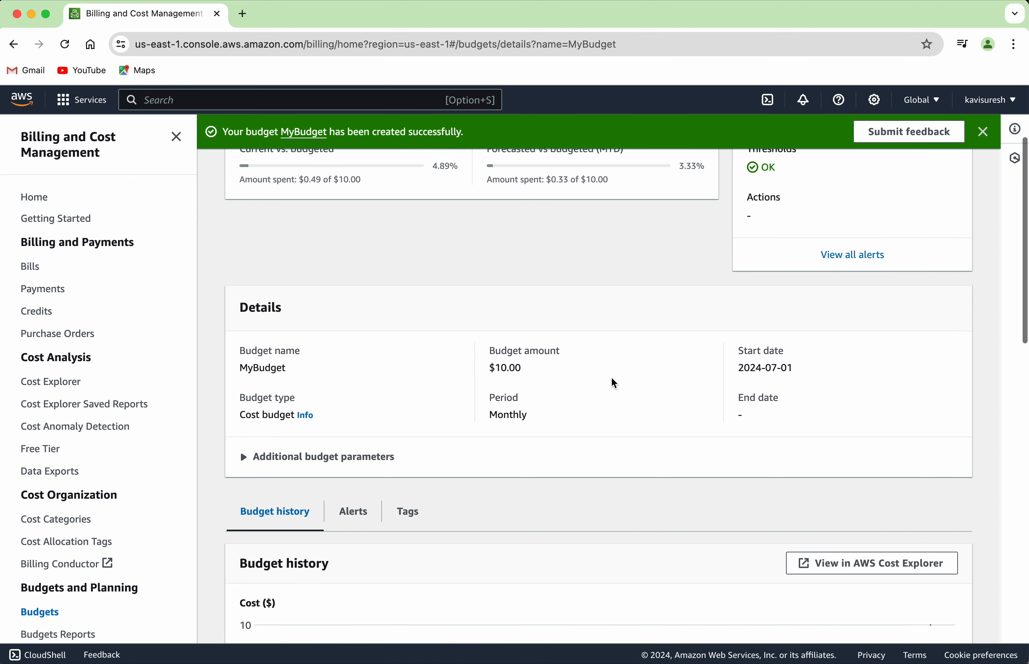
{"action": "scroll", "coordinate": [611, 379], "scroll_direction": "up", "scroll_amount": 3}
{"action": "scroll", "coordinate": [781, 289], "scroll_direction": "up", "scroll_amount": 3}
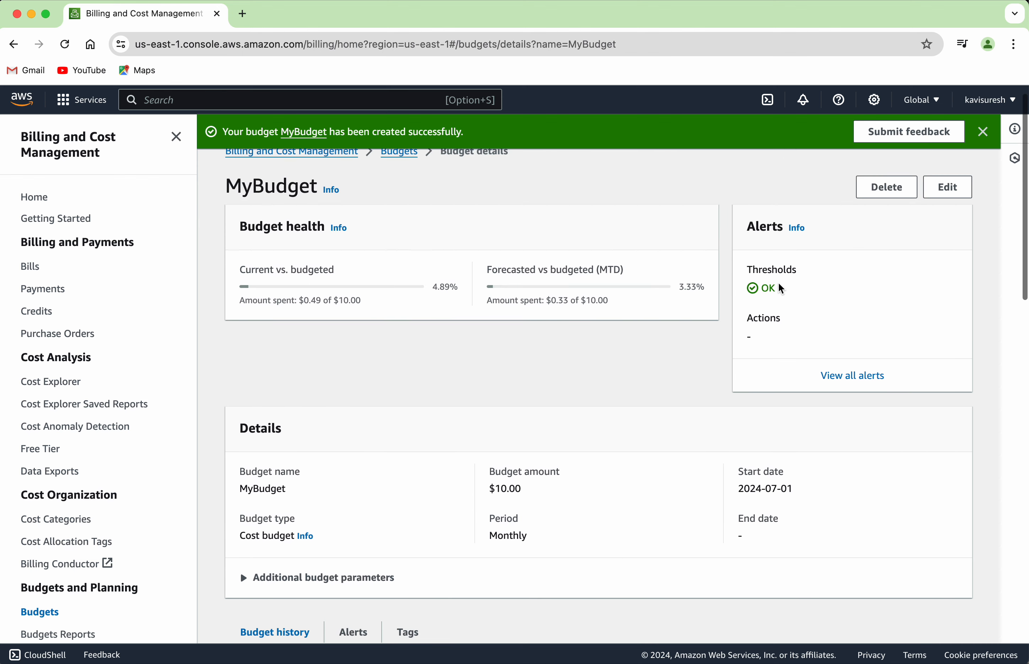
{"action": "scroll", "coordinate": [670, 480], "scroll_direction": "down", "scroll_amount": 6}
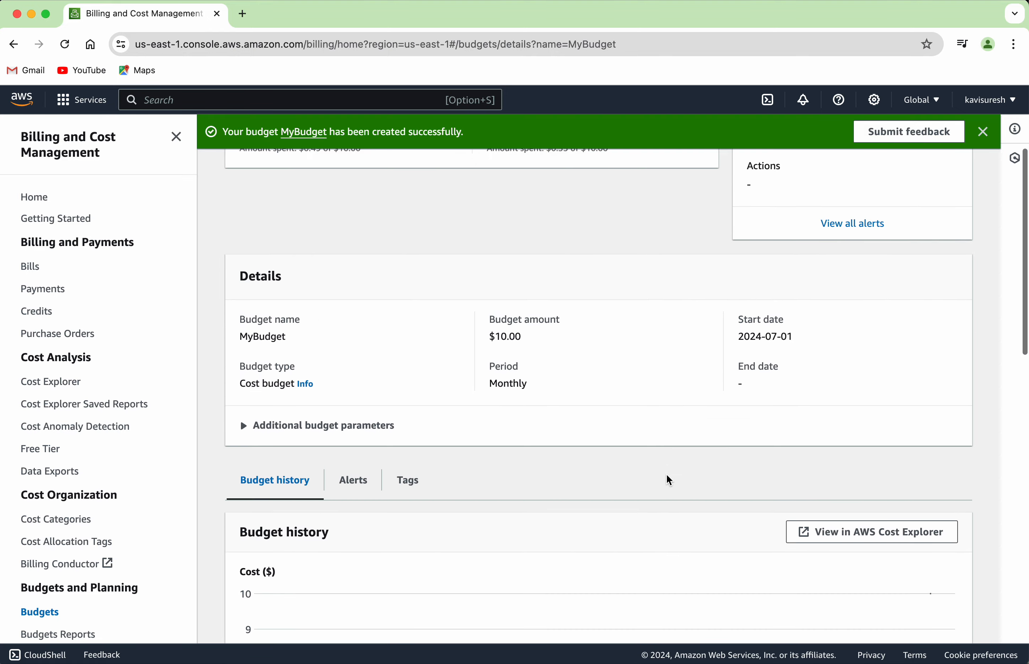
{"action": "mouse_move", "coordinate": [508, 580]}
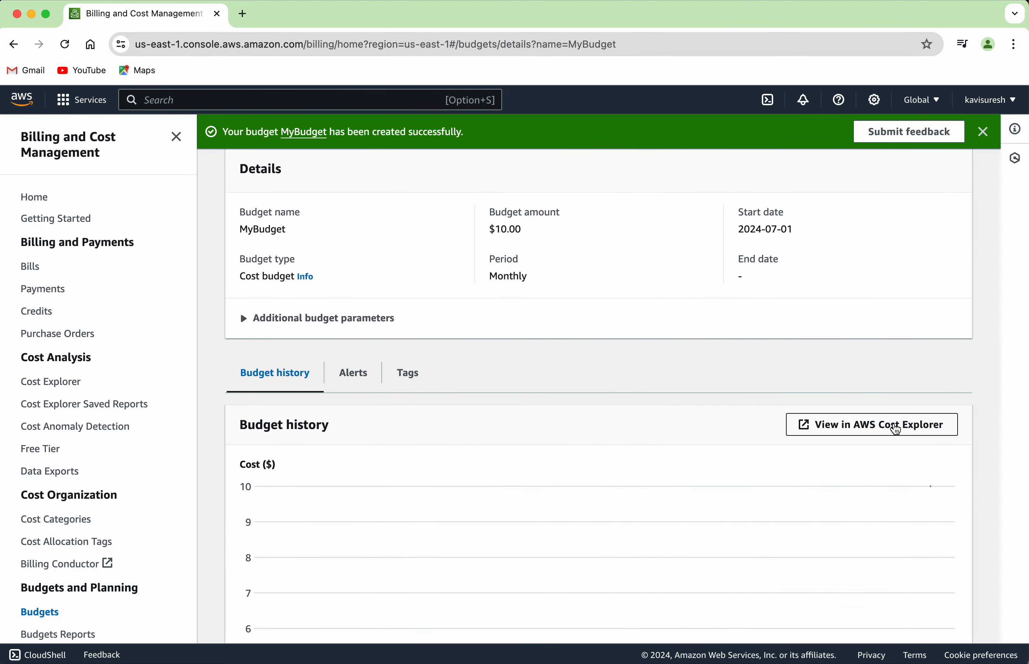
View the budget's costs in Cost Explorer and browse the report without applying a Service filter
{"action": "left_click", "coordinate": [894, 428]}
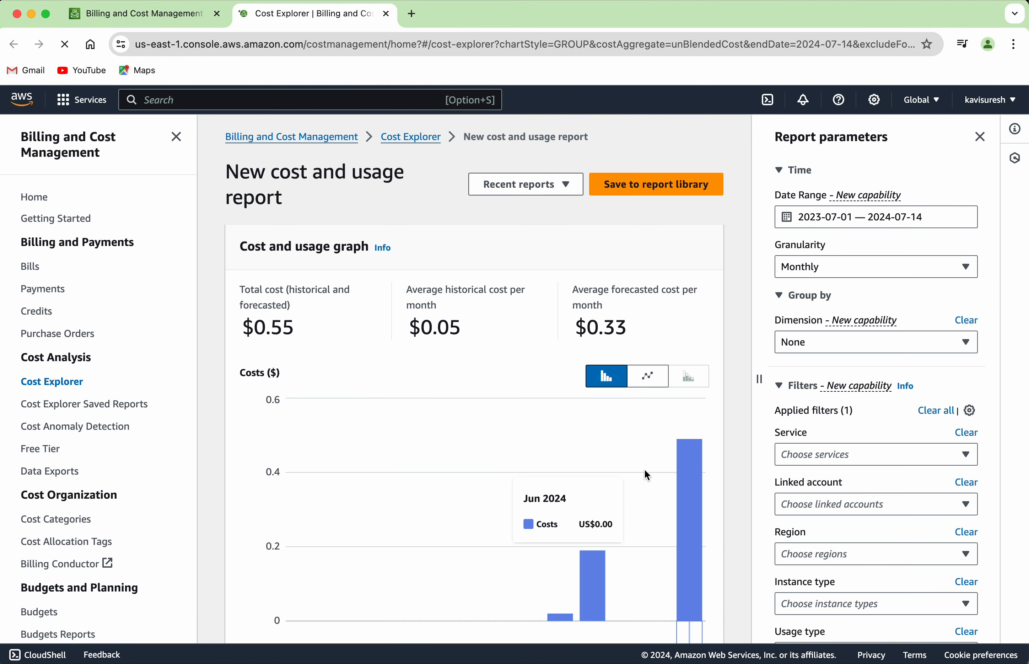
{"action": "scroll", "coordinate": [644, 468], "scroll_direction": "down", "scroll_amount": 1}
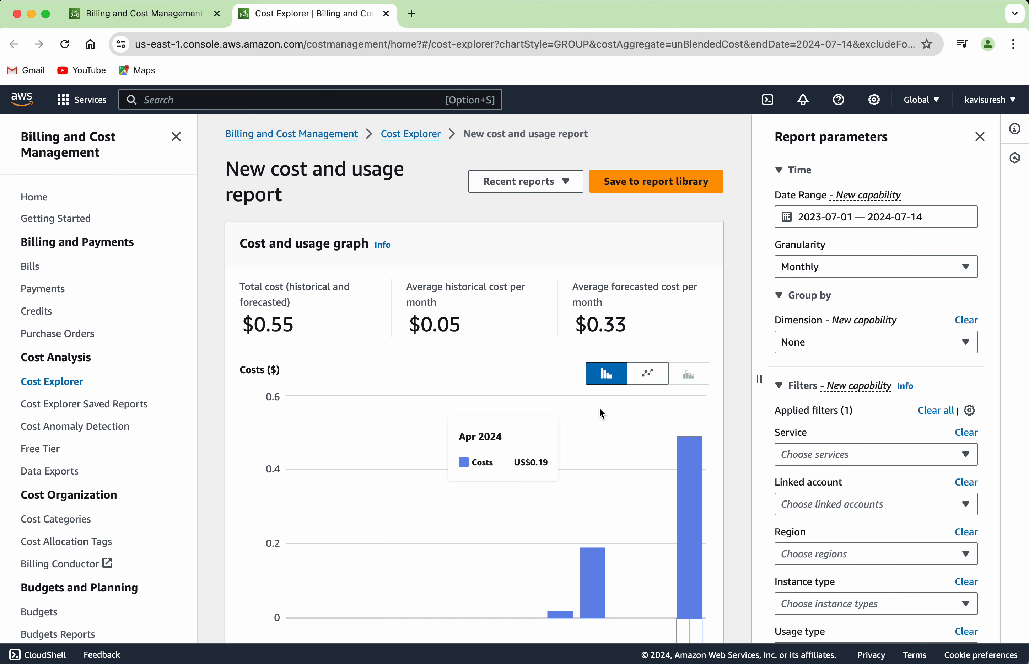
{"action": "scroll", "coordinate": [602, 414], "scroll_direction": "down", "scroll_amount": 7}
{"action": "scroll", "coordinate": [602, 414], "scroll_direction": "down", "scroll_amount": 5}
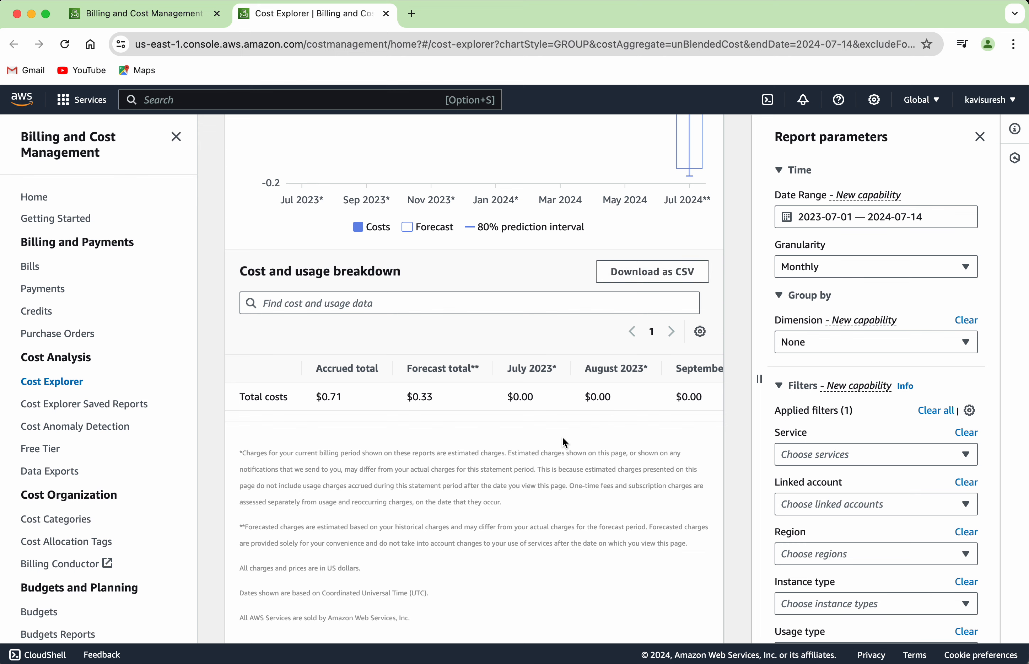
{"action": "scroll", "coordinate": [640, 534], "scroll_direction": "down", "scroll_amount": 1}
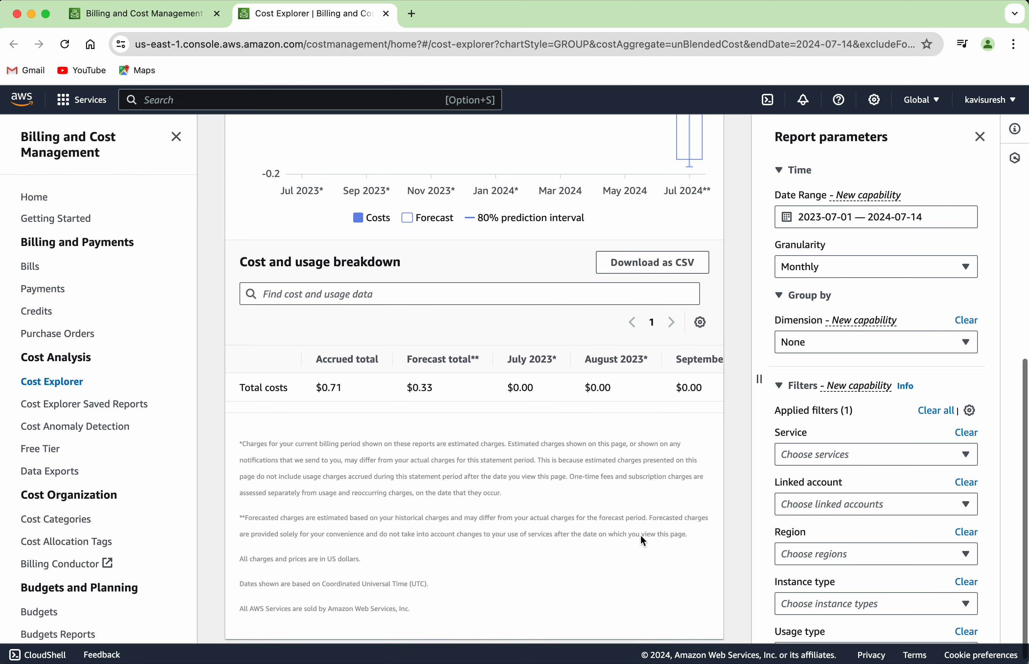
{"action": "left_click", "coordinate": [909, 464]}
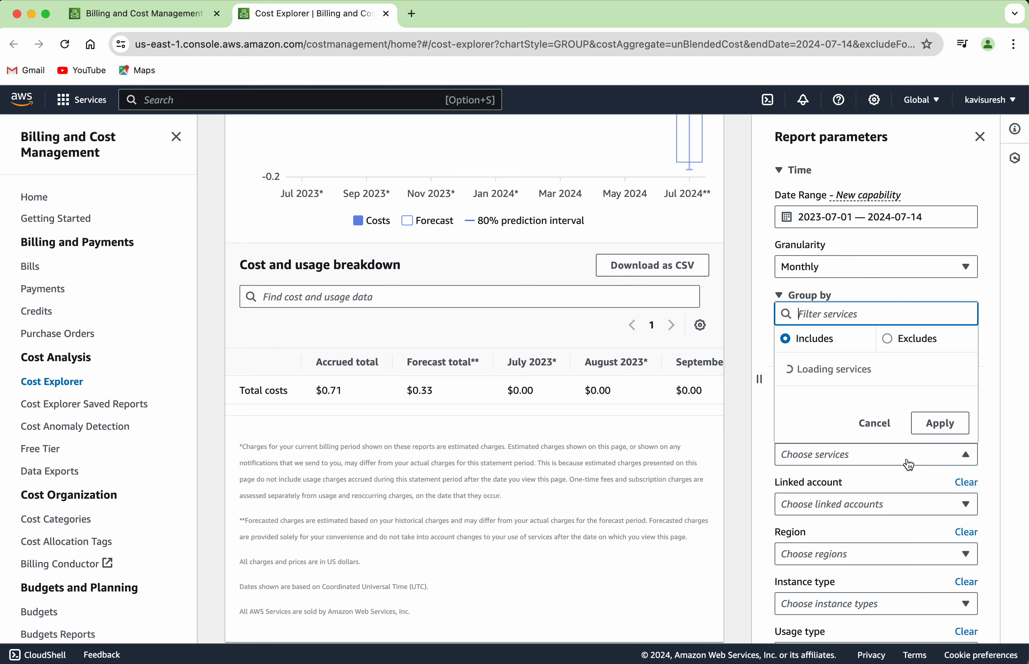
{"action": "key", "text": "Escape"}
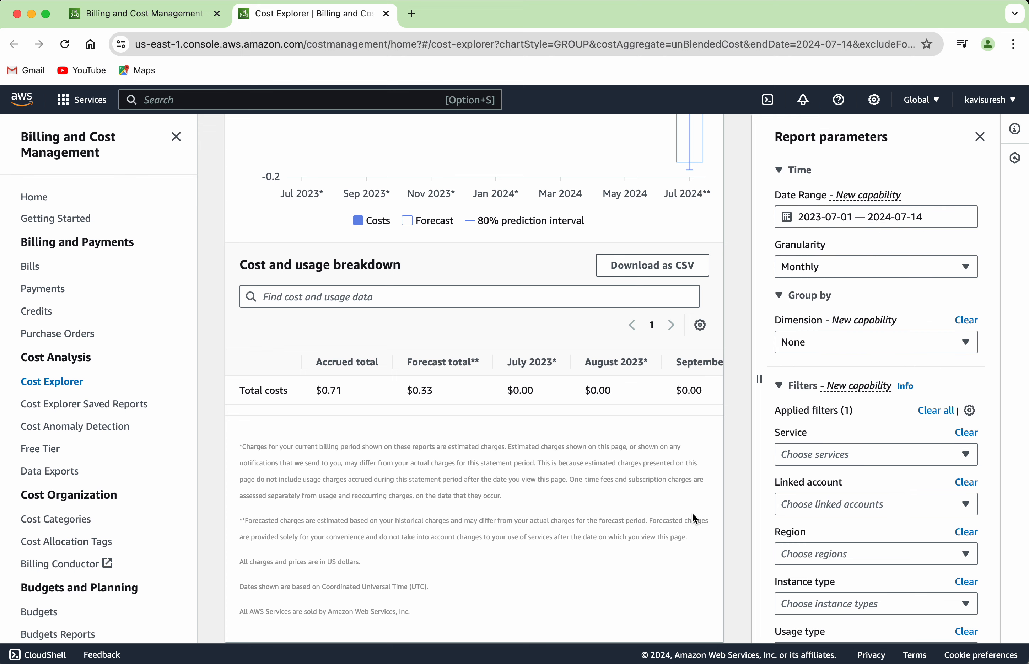
{"action": "scroll", "coordinate": [693, 514], "scroll_direction": "up", "scroll_amount": 10}
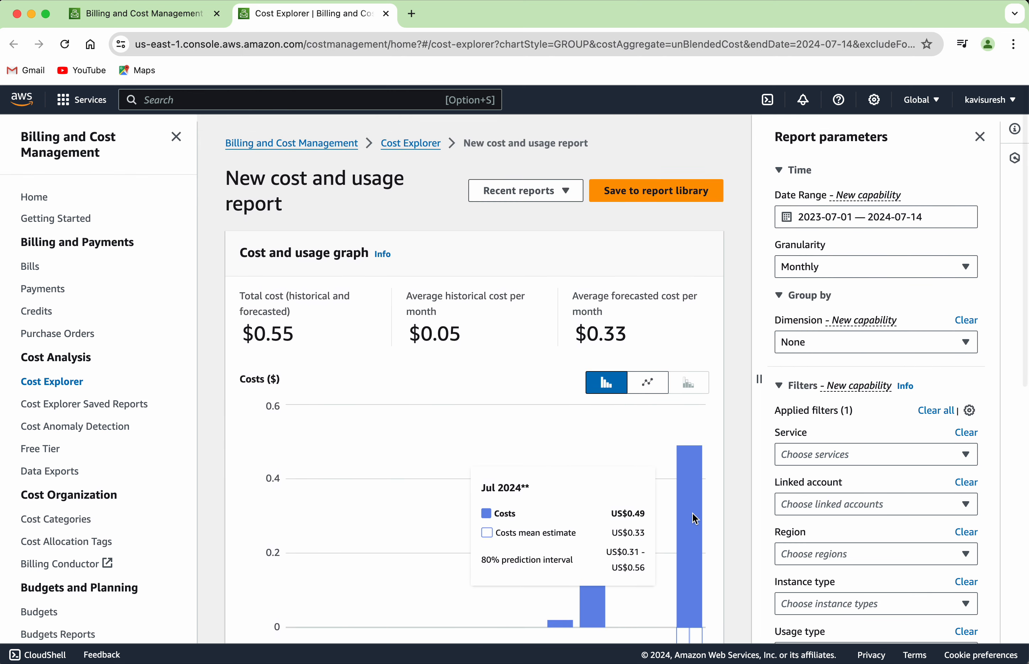
Return to the Budgets list and delete MyBudget via Actions > Delete
{"action": "left_click", "coordinate": [190, 19]}
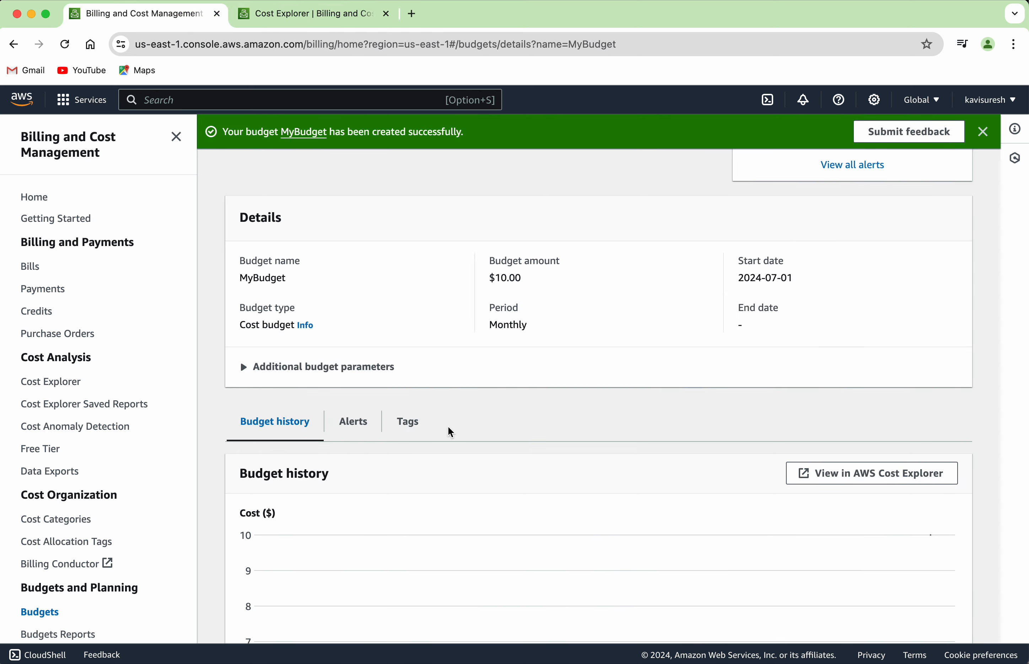
{"action": "scroll", "coordinate": [451, 432], "scroll_direction": "up", "scroll_amount": 5}
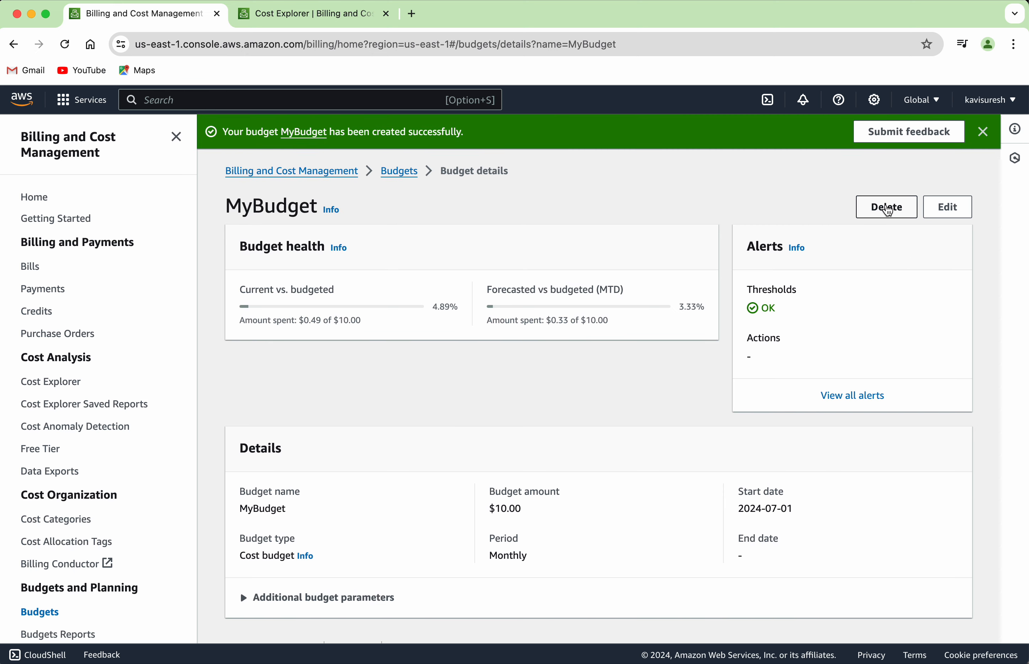
{"action": "left_click", "coordinate": [405, 173]}
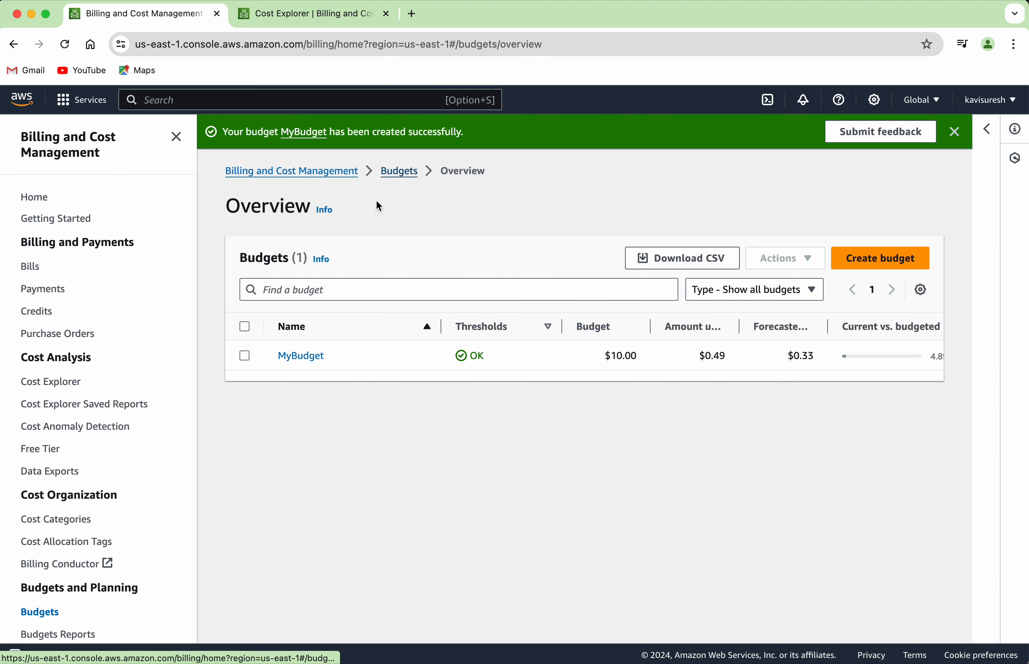
{"action": "left_click", "coordinate": [244, 355]}
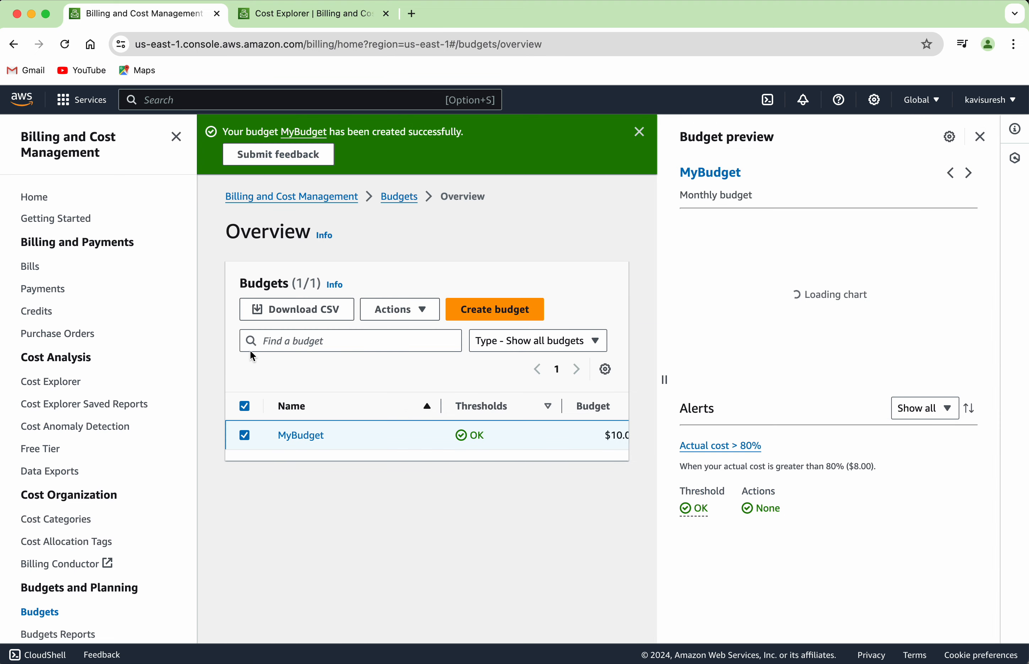
{"action": "left_click", "coordinate": [420, 310]}
{"action": "left_click", "coordinate": [410, 354]}
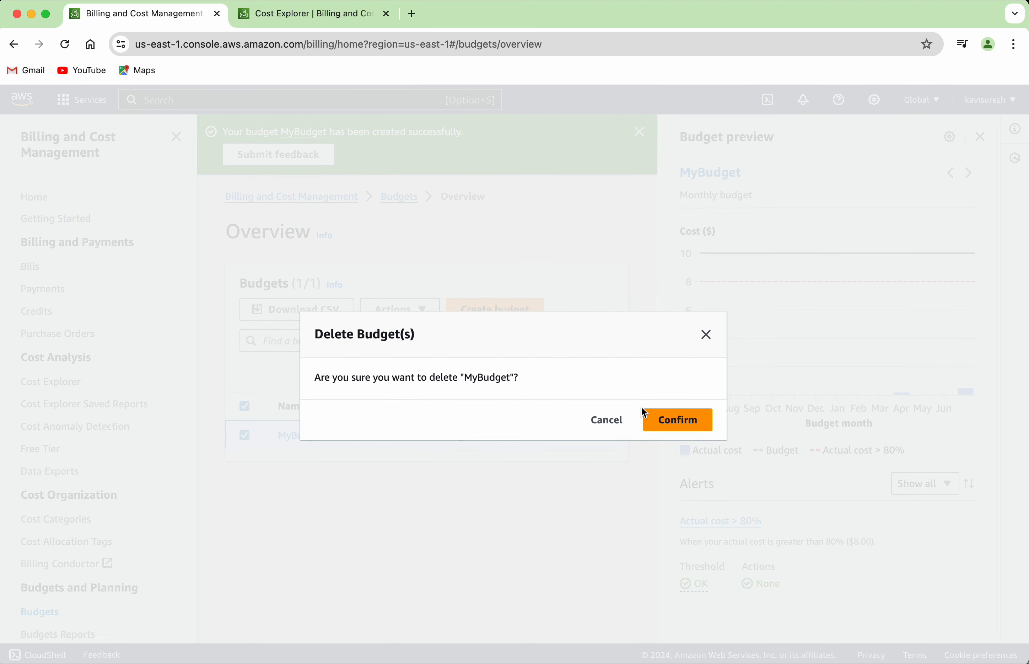
{"action": "left_click", "coordinate": [662, 420]}
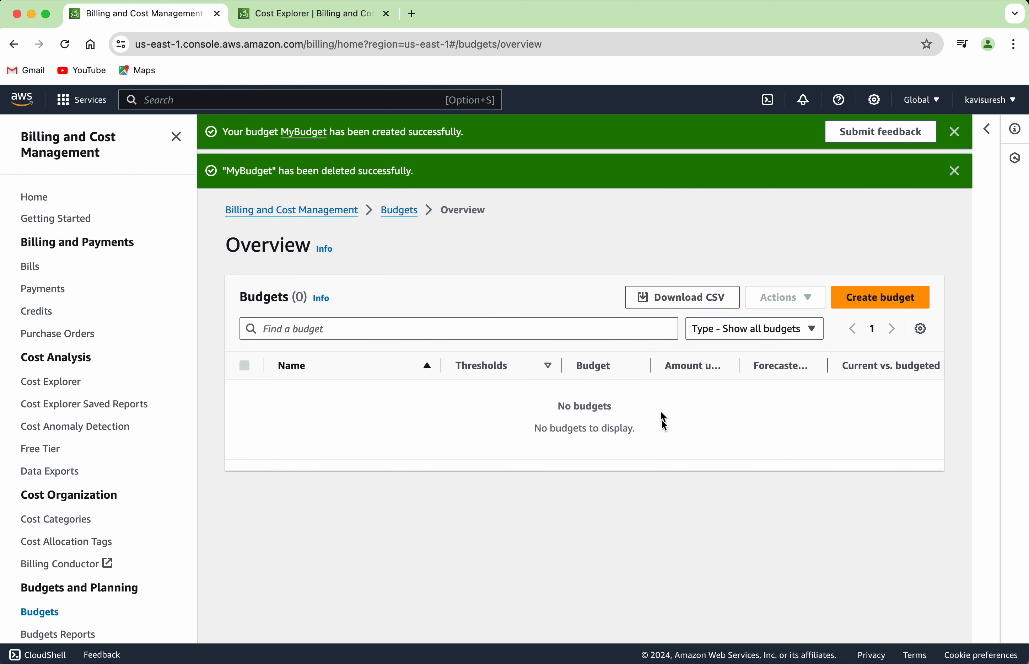